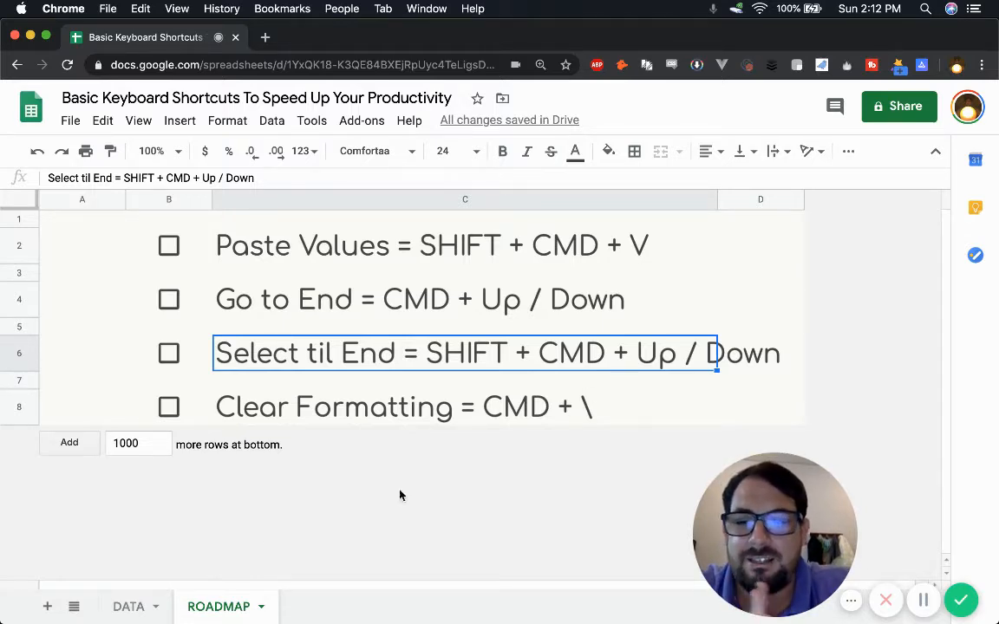
Open the DATA sheet and examine the Entrants column and the split formula in B2
{"action": "left_click", "coordinate": [130, 608]}
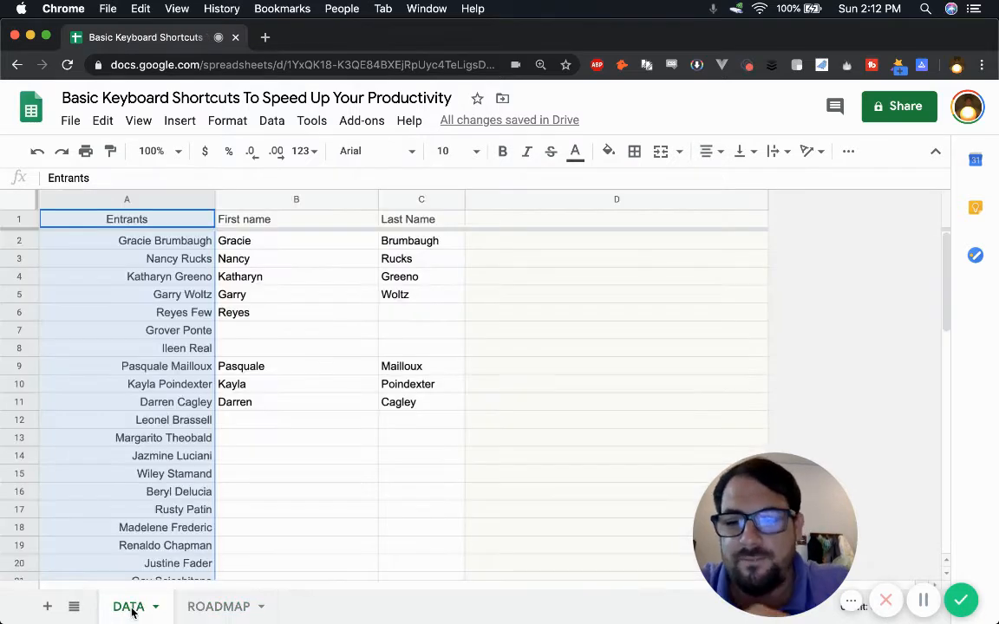
{"action": "left_click", "coordinate": [160, 330]}
{"action": "left_click", "coordinate": [186, 278]}
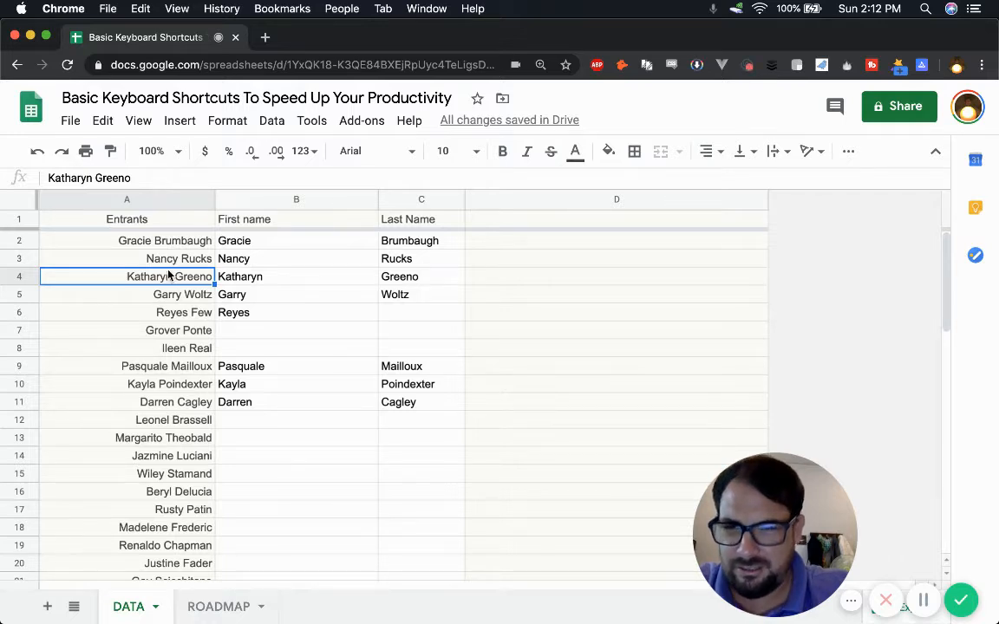
{"action": "key", "text": "Down"}
{"action": "key", "text": "Down"}
{"action": "key", "text": "Down"}
{"action": "key", "text": "Down"}
{"action": "key", "text": "Down"}
{"action": "key", "text": "Down"}
{"action": "key", "text": "Up"}
{"action": "key", "text": "Up"}
{"action": "key", "text": "Up"}
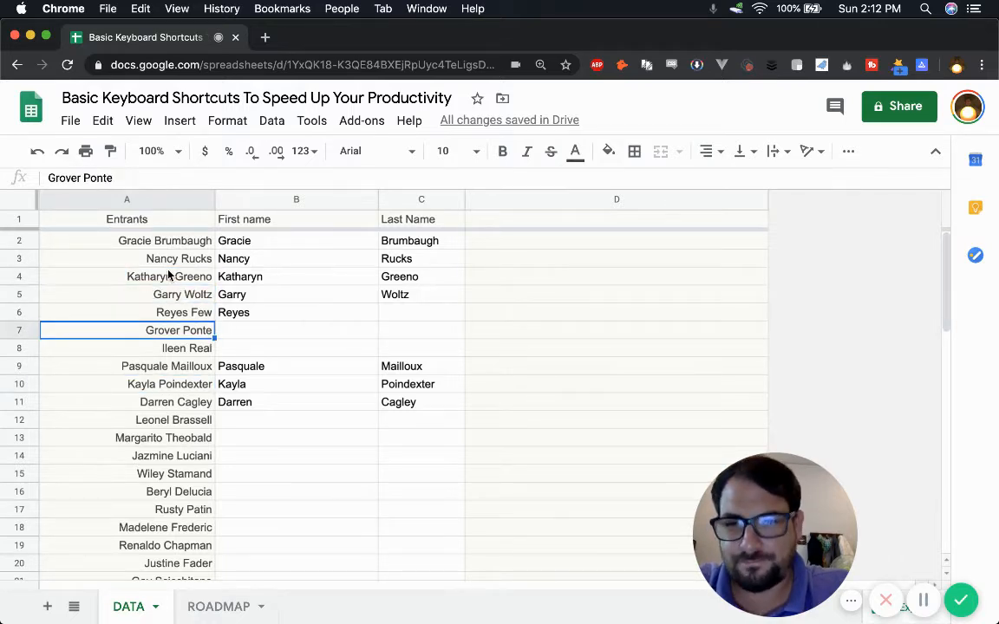
{"action": "left_click", "coordinate": [180, 244]}
{"action": "left_click", "coordinate": [258, 243]}
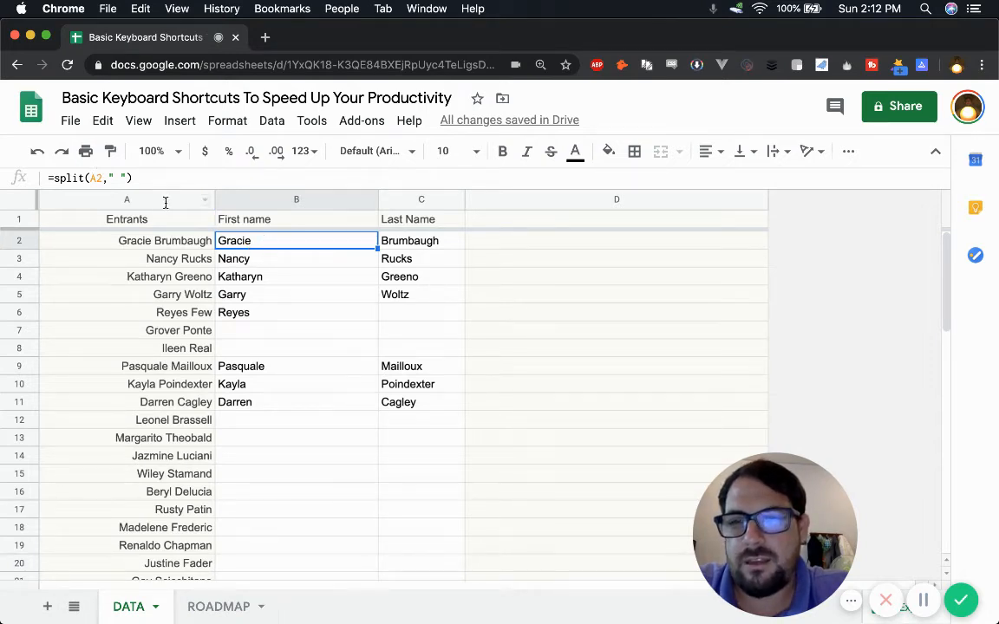
{"action": "left_click", "coordinate": [266, 318]}
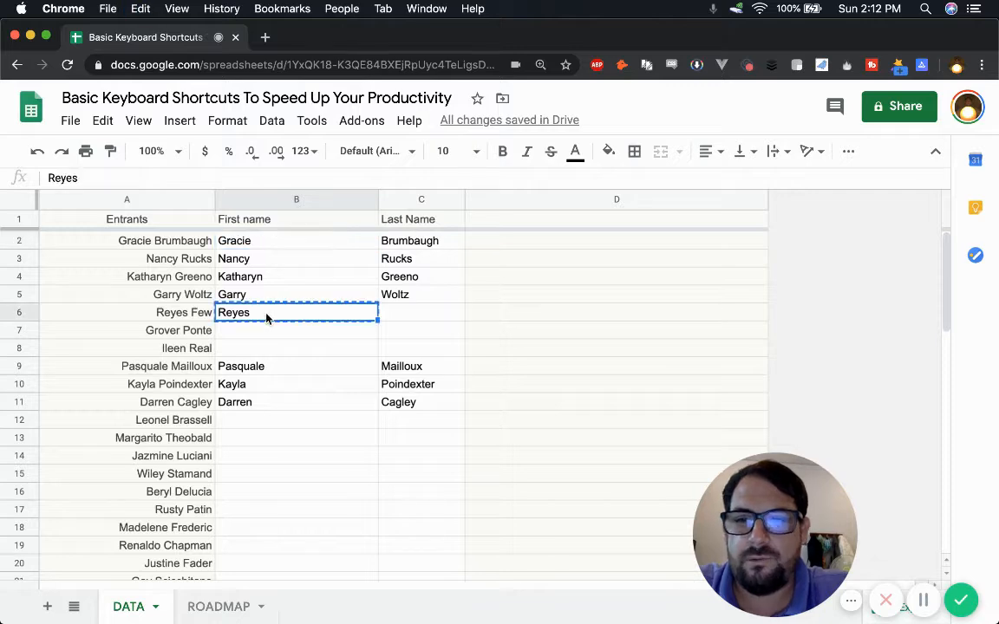
{"action": "key", "text": "super+c"}
{"action": "key", "text": "super+shift+Down"}
{"action": "key", "text": "super+v"}
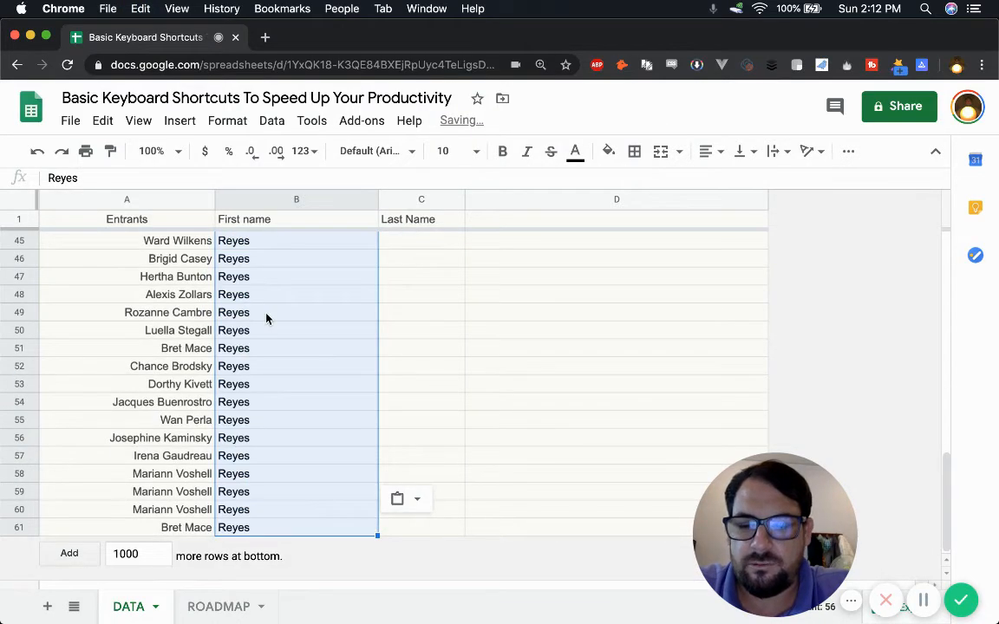
{"action": "key", "text": "super+z"}
Copy the split formula in B2 down the First name column to row 61
{"action": "key", "text": "Up"}
{"action": "key", "text": "Up"}
{"action": "key", "text": "Up"}
{"action": "key", "text": "Up"}
{"action": "key", "text": "Up"}
{"action": "key", "text": "Down"}
{"action": "key", "text": "Down"}
{"action": "key", "text": "Up"}
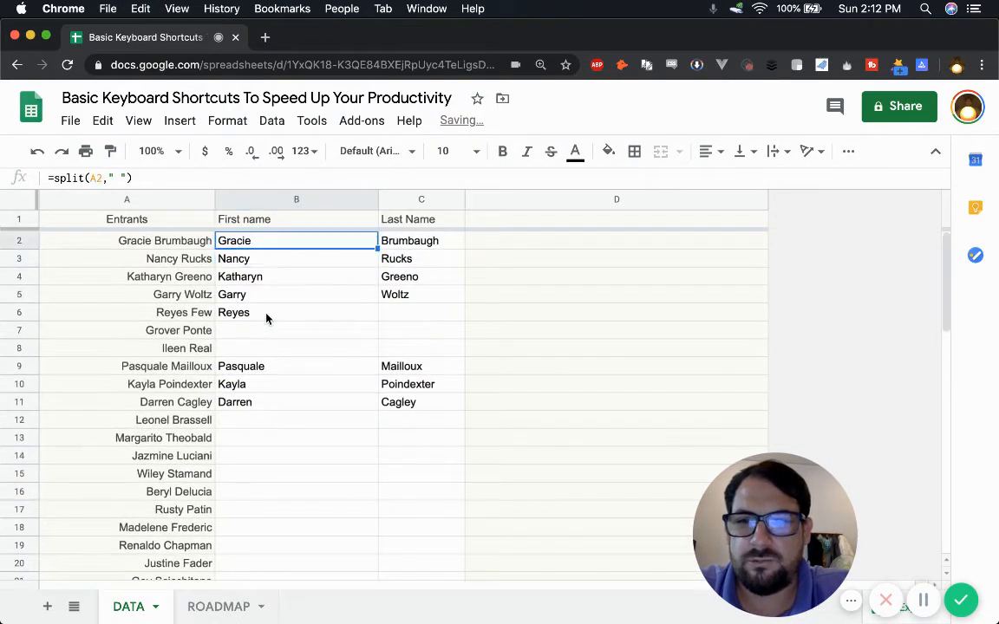
{"action": "key", "text": "super+shift+Down"}
{"action": "key", "text": "super+shift+Down"}
{"action": "key", "text": "super+shift+Down"}
{"action": "key", "text": "super+shift+Down"}
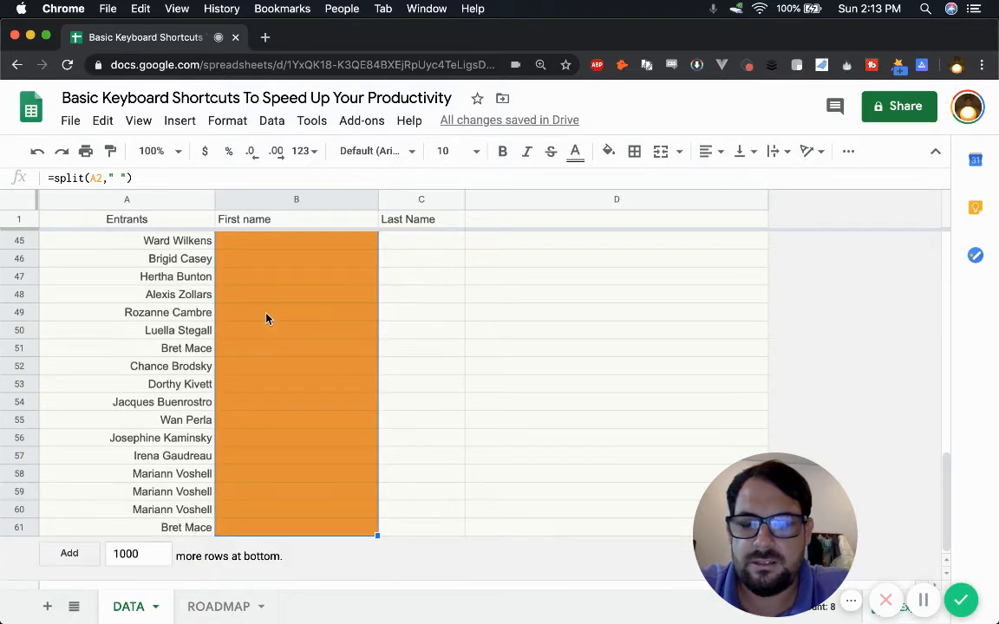
{"action": "key", "text": "super+v"}
{"action": "key", "text": "Up"}
{"action": "key", "text": "Down"}
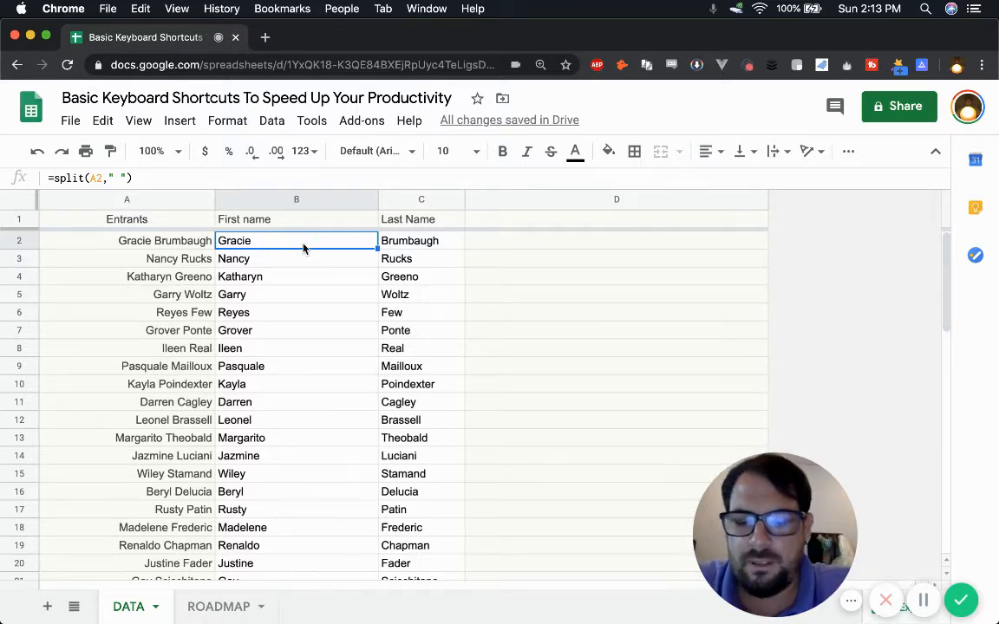
Copy the split formula from B2 into D2 and compare the cell references in both formulas
{"action": "key", "text": "cmd+c"}
{"action": "left_click", "coordinate": [492, 239]}
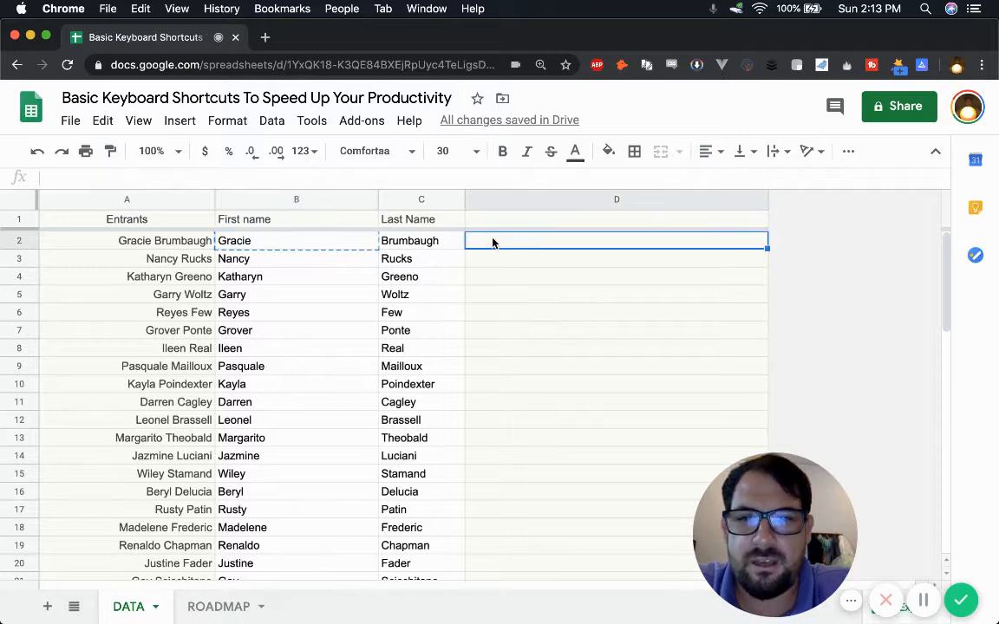
{"action": "key", "text": "cmd+v"}
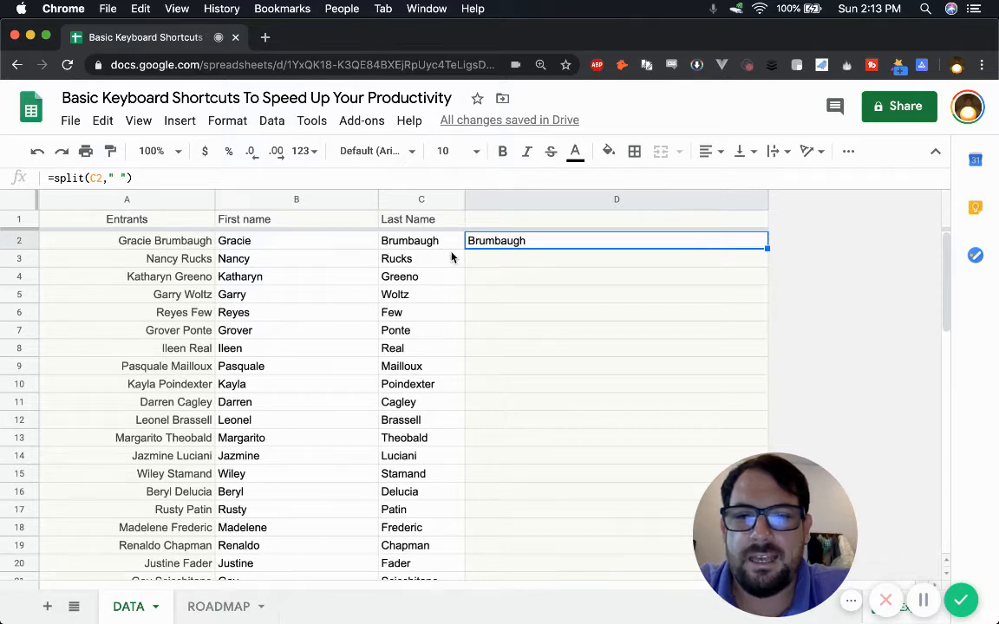
{"action": "double_click", "coordinate": [506, 239]}
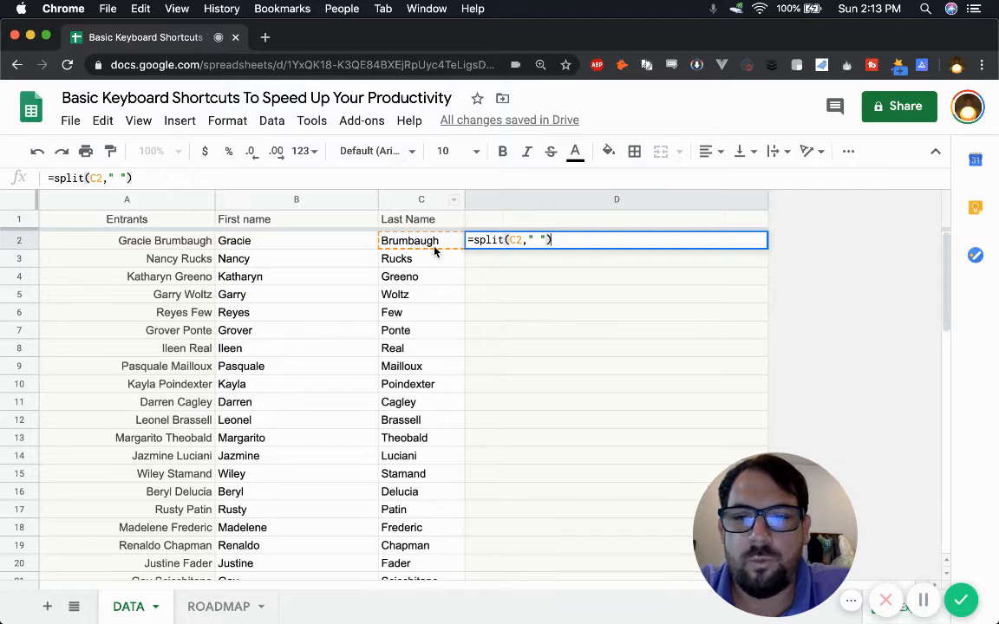
{"action": "left_click", "coordinate": [285, 245]}
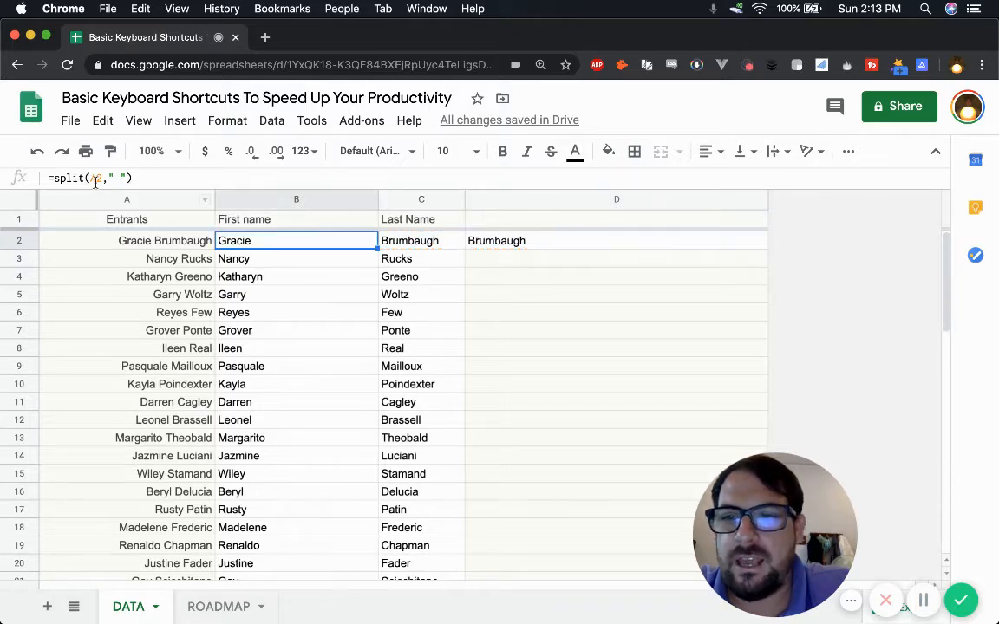
{"action": "left_click", "coordinate": [496, 243]}
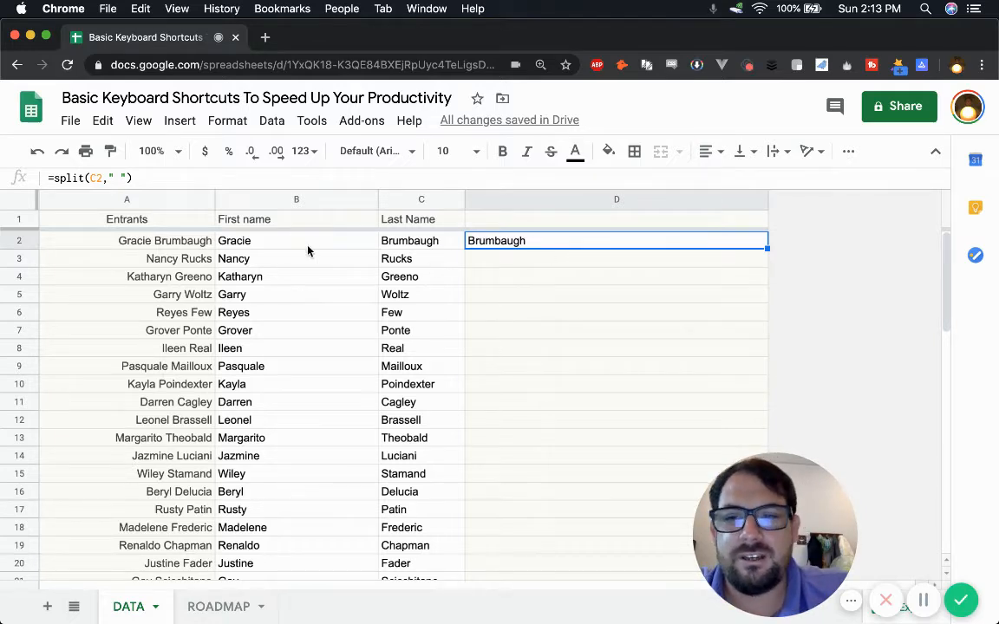
Copy the first names in B2:B9 and paste only their values into column D, starting at D2
{"action": "left_click_drag", "start_coordinate": [296, 248], "coordinate": [296, 404]}
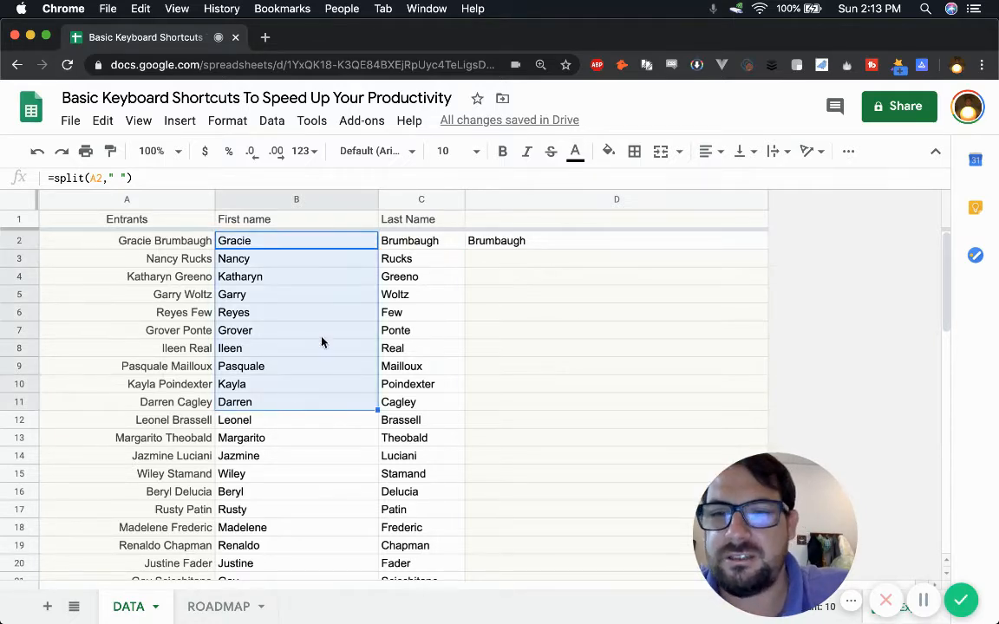
{"action": "left_click", "coordinate": [621, 295]}
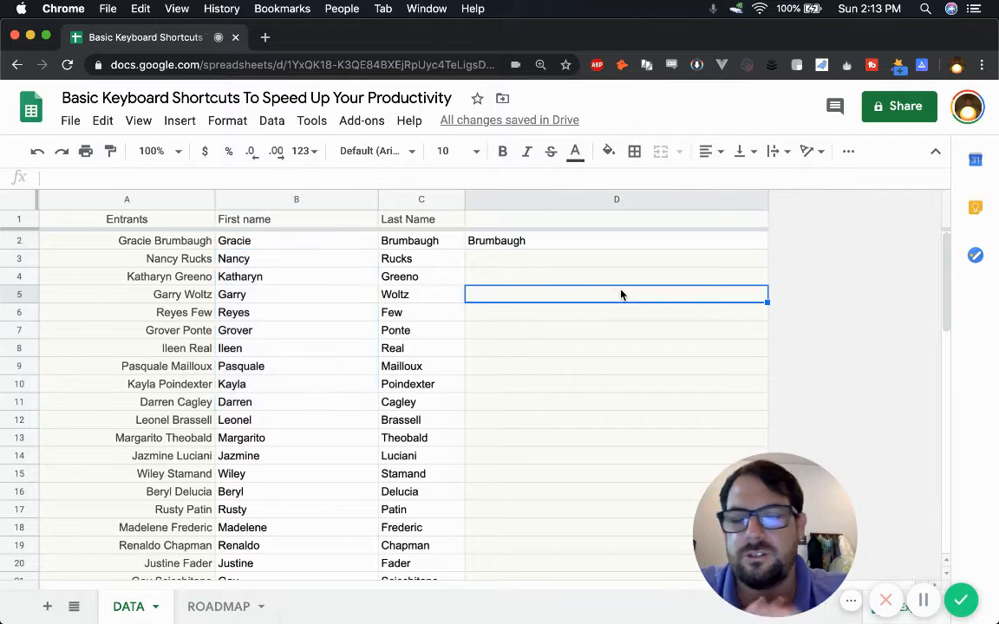
{"action": "left_click", "coordinate": [317, 241]}
{"action": "key", "text": "shift+Down"}
{"action": "key", "text": "shift+Down"}
{"action": "key", "text": "shift+Down"}
{"action": "key", "text": "shift+Down"}
{"action": "key", "text": "shift+Down"}
{"action": "key", "text": "shift+Down"}
{"action": "key", "text": "shift+Down"}
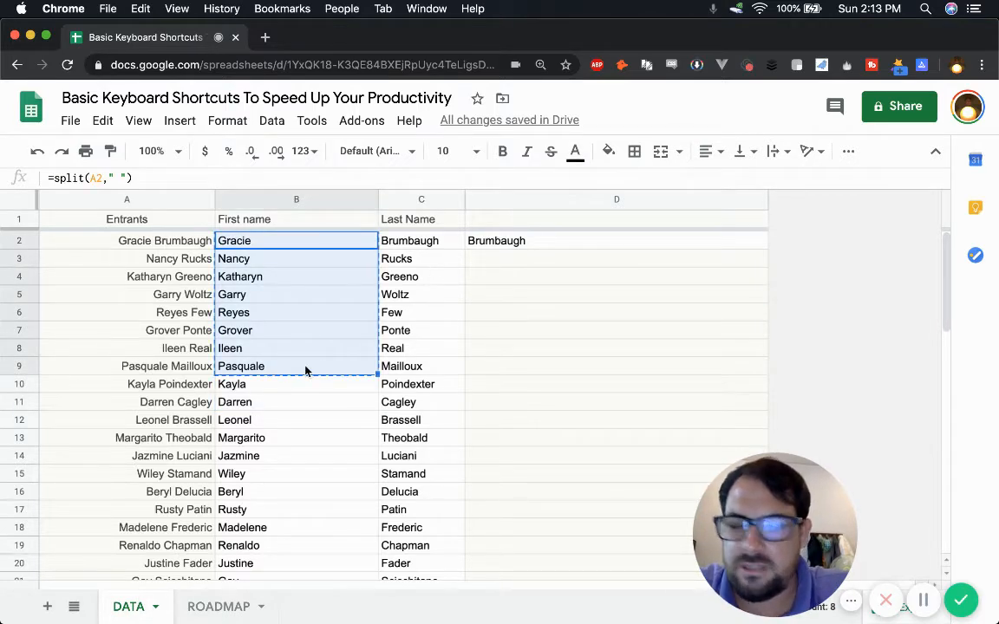
{"action": "key", "text": "cmd+c"}
{"action": "left_click", "coordinate": [539, 246]}
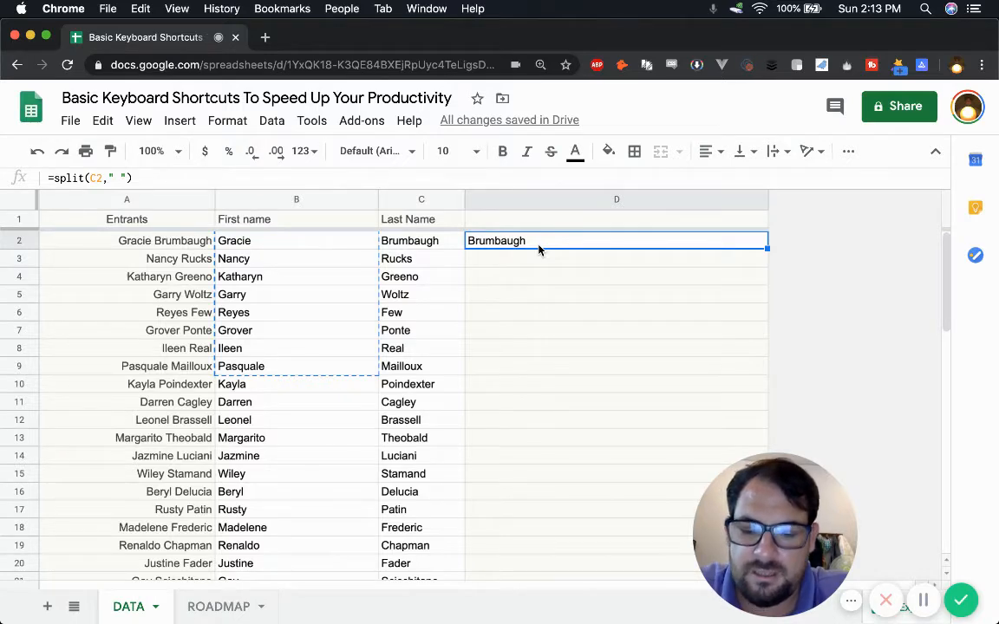
{"action": "key", "text": "cmd+v"}
Clear the formatting of D3 and compare the pasted values in D2:D9 with the formula in B2
{"action": "left_click", "coordinate": [511, 300]}
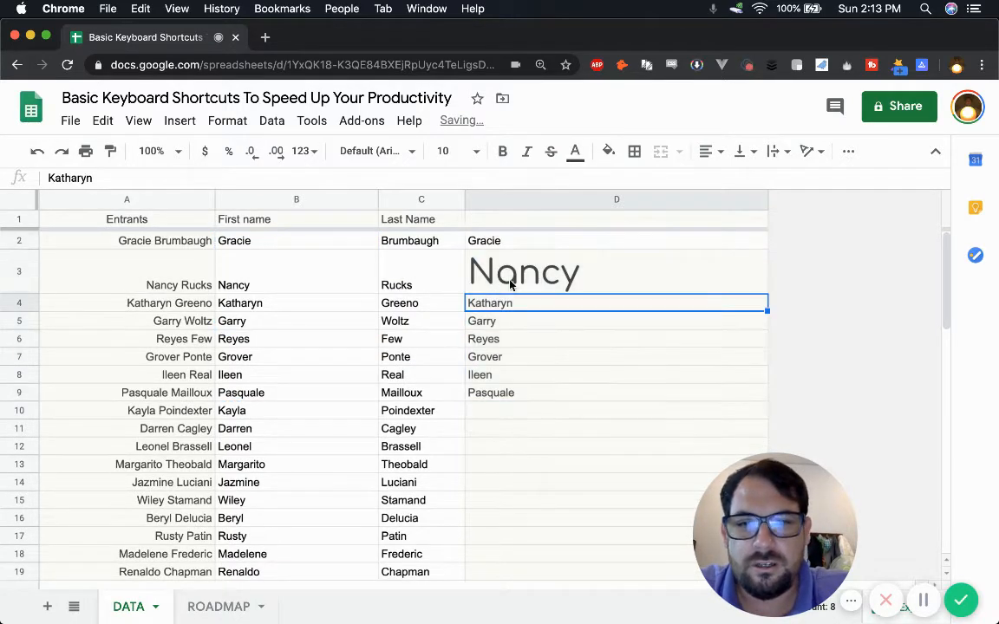
{"action": "left_click", "coordinate": [510, 284]}
{"action": "key", "text": "super+backslash"}
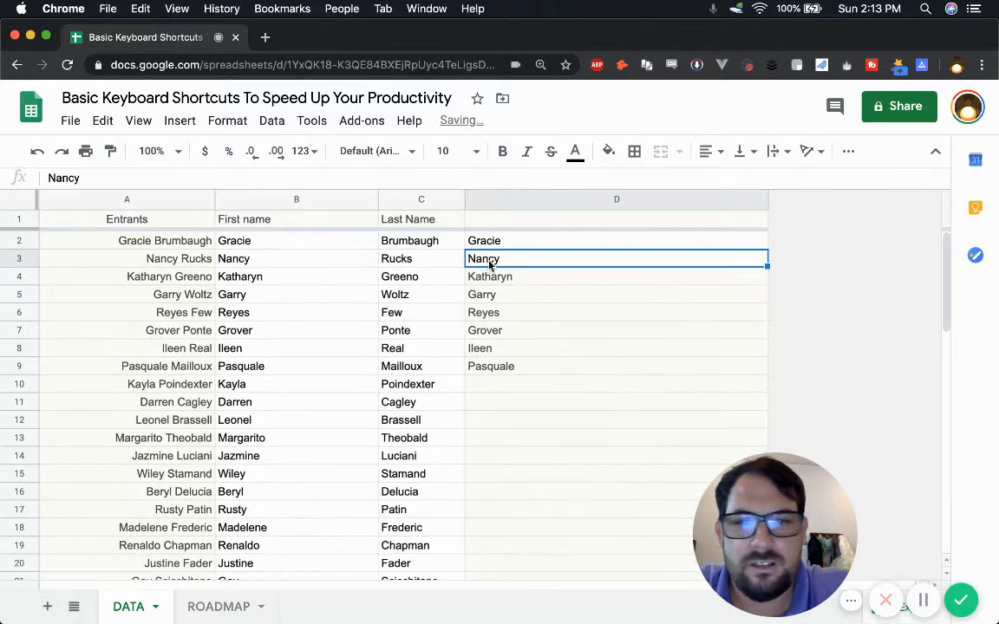
{"action": "left_click_drag", "start_coordinate": [495, 245], "coordinate": [501, 368]}
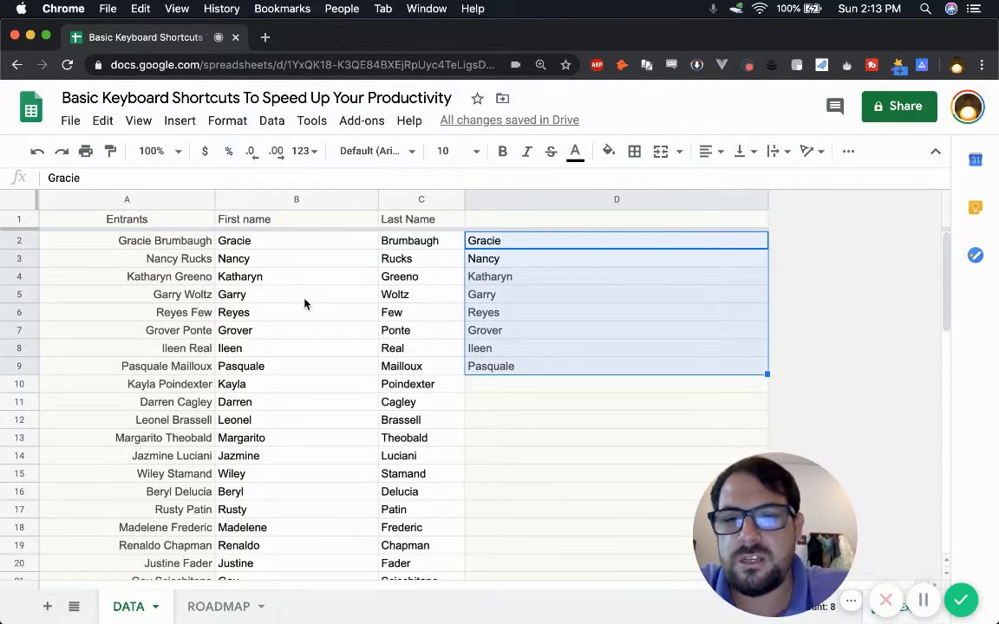
{"action": "left_click", "coordinate": [286, 250]}
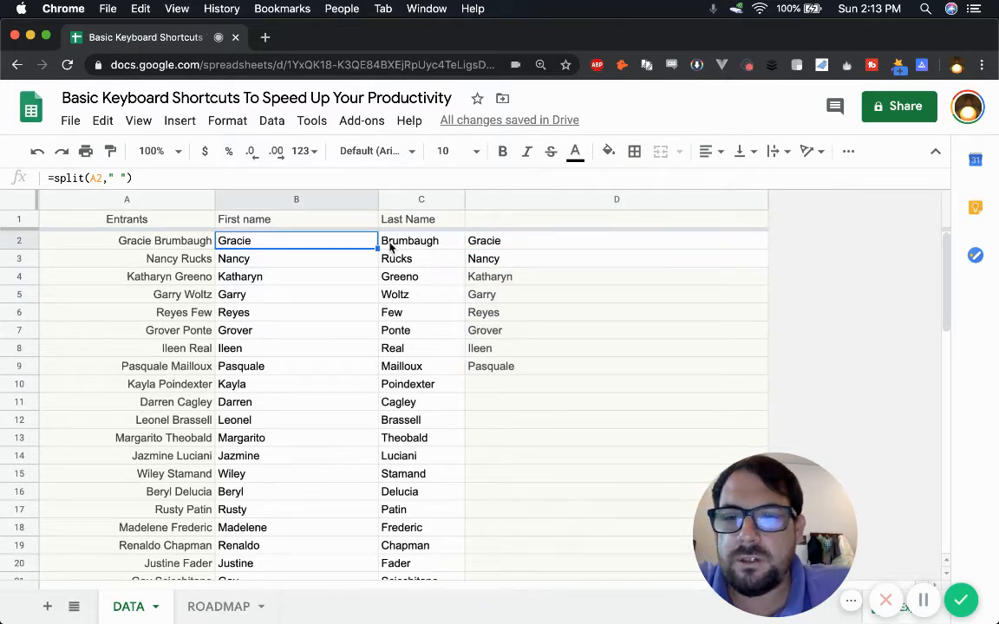
Format D2:D4 with a yellow fill and a font size of 15
{"action": "left_click", "coordinate": [592, 244]}
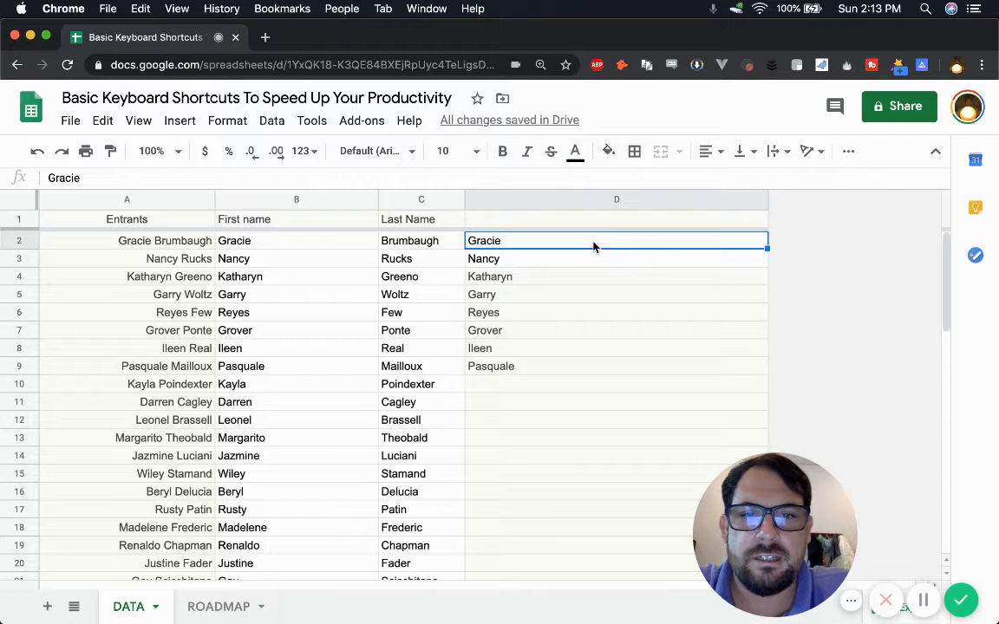
{"action": "left_click", "coordinate": [540, 282], "text": "shift"}
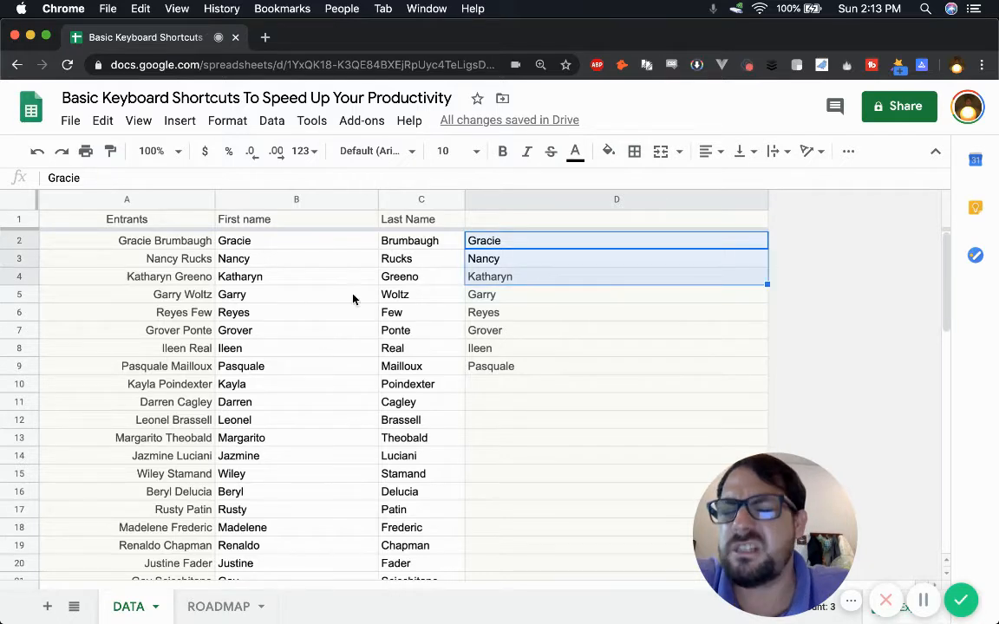
{"action": "left_click", "coordinate": [608, 153]}
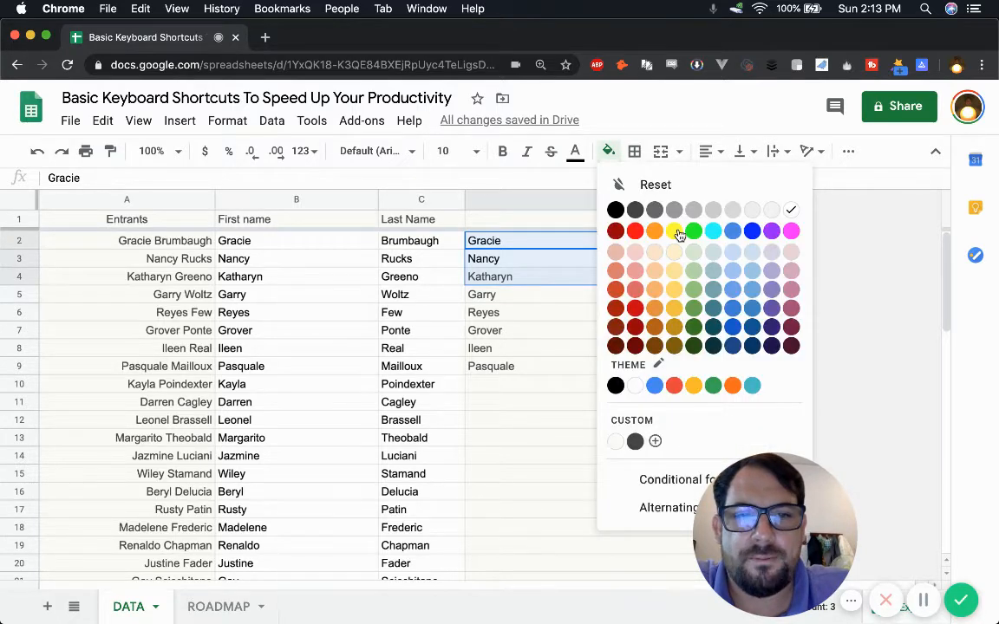
{"action": "left_click", "coordinate": [678, 230]}
{"action": "left_click", "coordinate": [456, 150]}
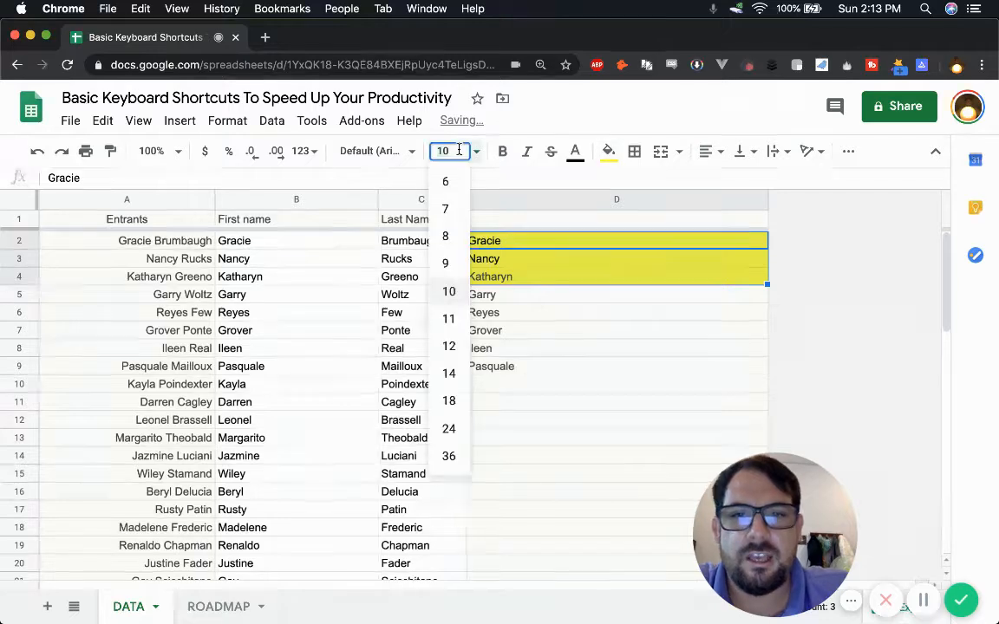
{"action": "type", "text": "15"}
{"action": "key", "text": "Return"}
{"action": "left_click", "coordinate": [591, 271]}
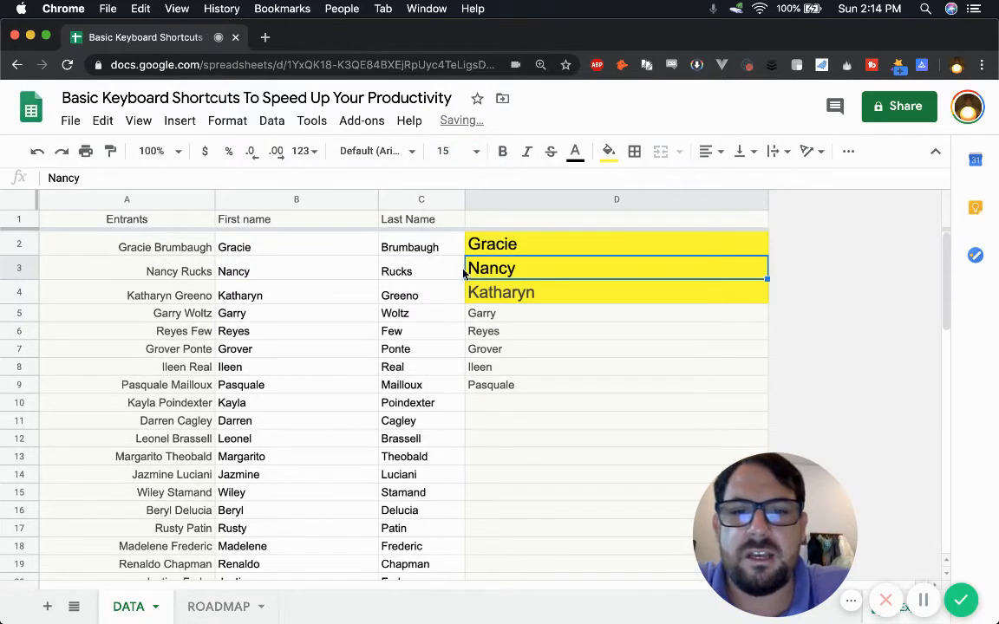
Copy the entrants in A11:A13 and paste only their values over D2:D4
{"action": "left_click", "coordinate": [141, 247]}
{"action": "left_click", "coordinate": [143, 294], "text": "shift"}
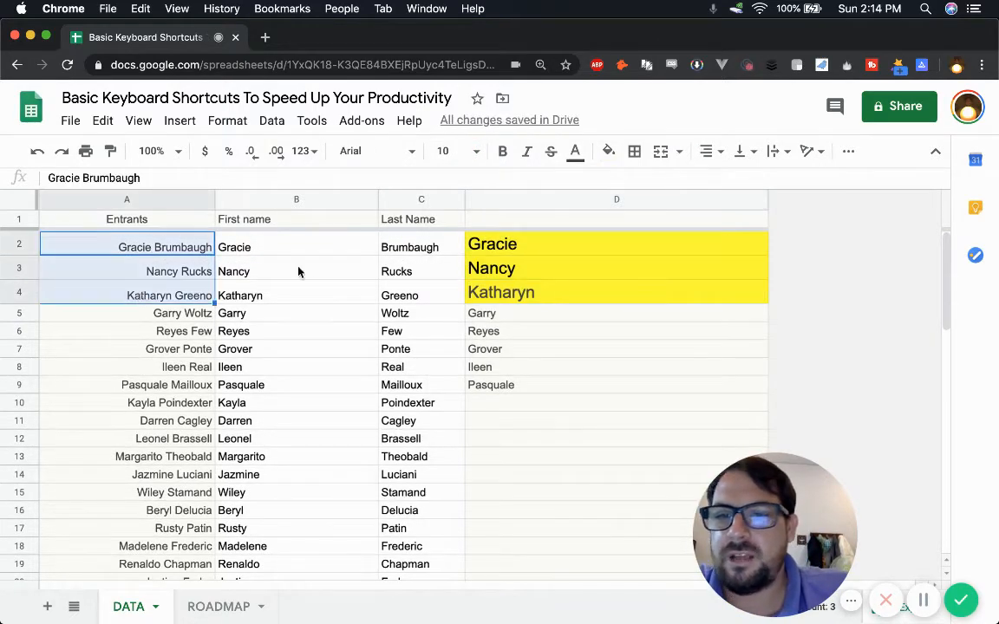
{"action": "left_click", "coordinate": [586, 270]}
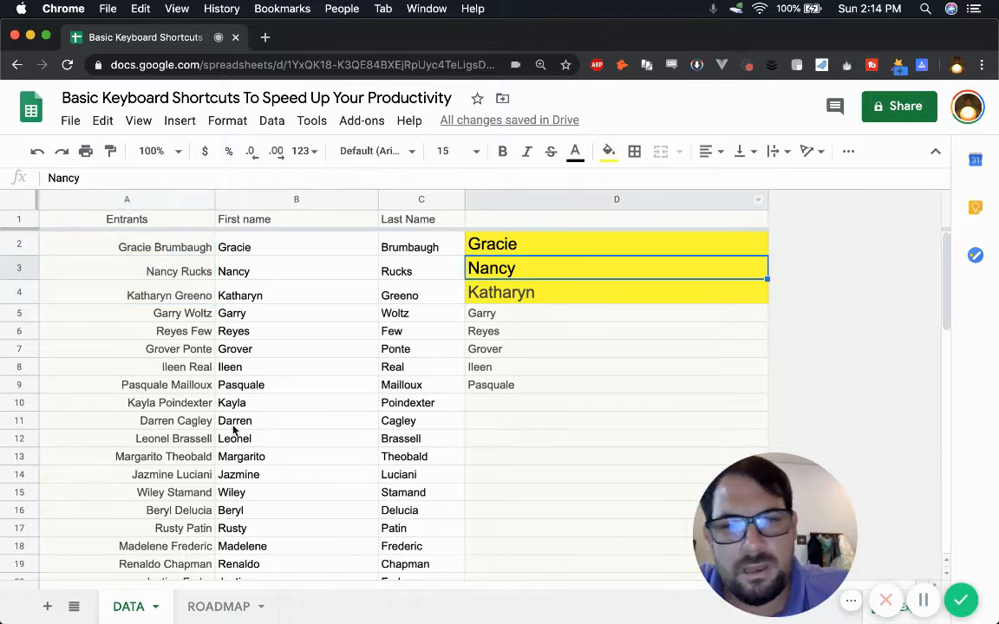
{"action": "left_click_drag", "start_coordinate": [187, 421], "coordinate": [182, 463]}
{"action": "key", "text": "super+c"}
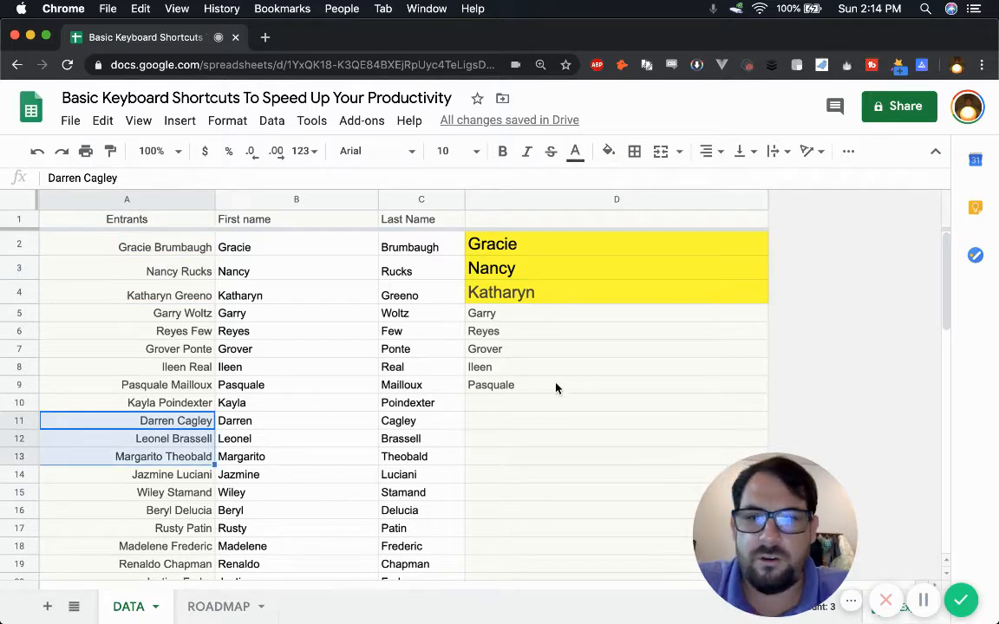
{"action": "left_click", "coordinate": [584, 240]}
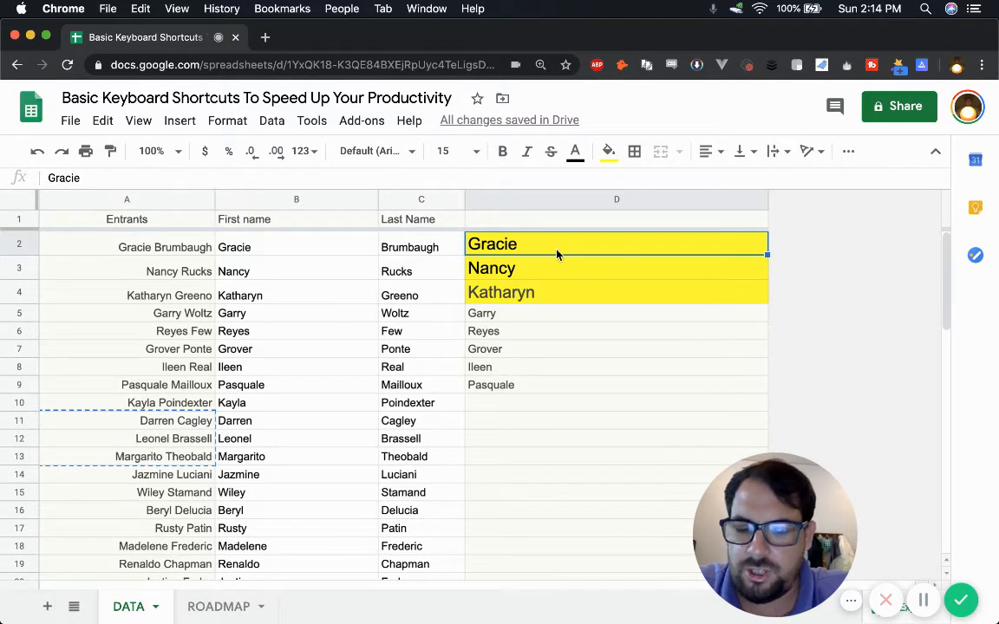
{"action": "key", "text": "super+v"}
{"action": "key", "text": "Down"}
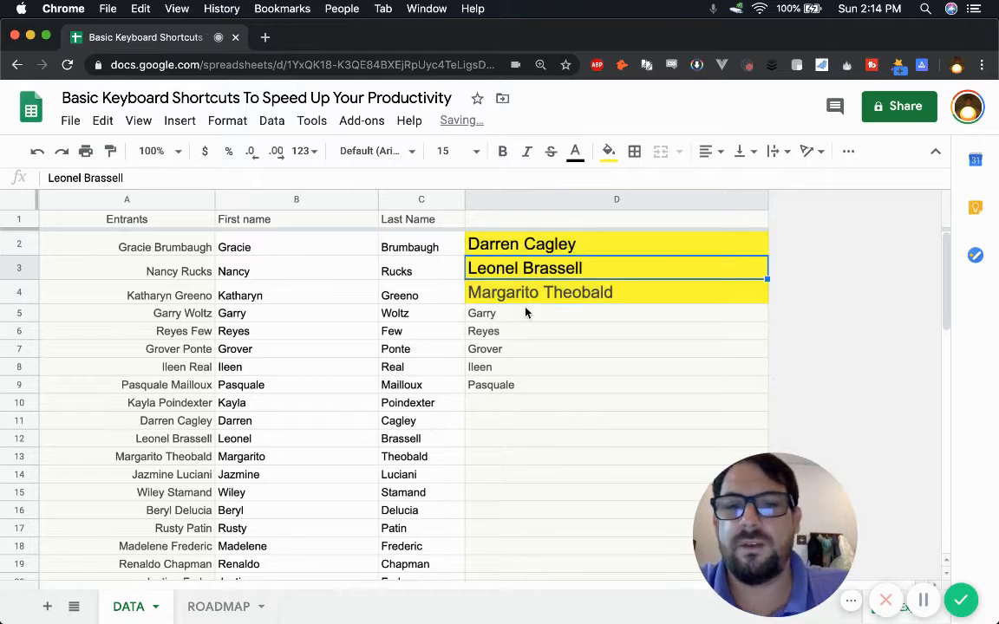
Copy the first names in B11:B13 and paste only their values over D2:D4
{"action": "left_click_drag", "start_coordinate": [509, 244], "coordinate": [510, 298]}
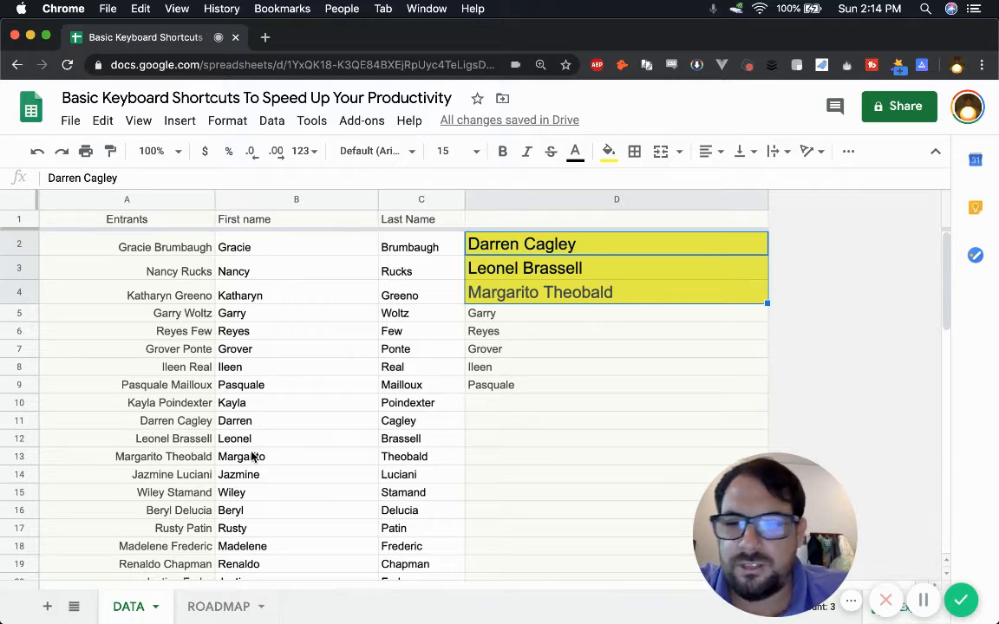
{"action": "left_click_drag", "start_coordinate": [252, 439], "coordinate": [253, 466]}
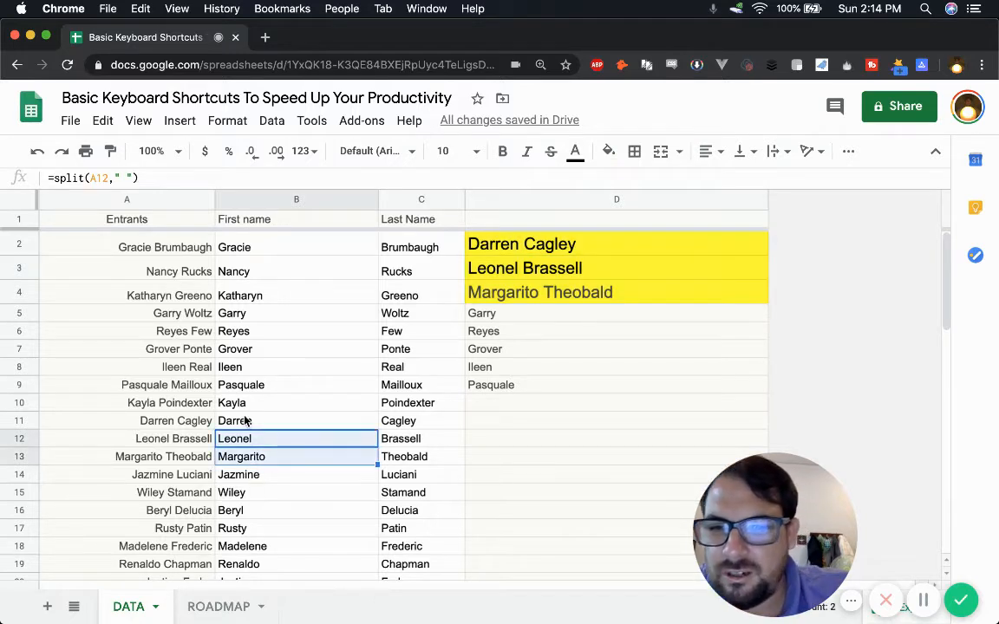
{"action": "left_click_drag", "start_coordinate": [245, 420], "coordinate": [237, 468]}
{"action": "key", "text": "super+c"}
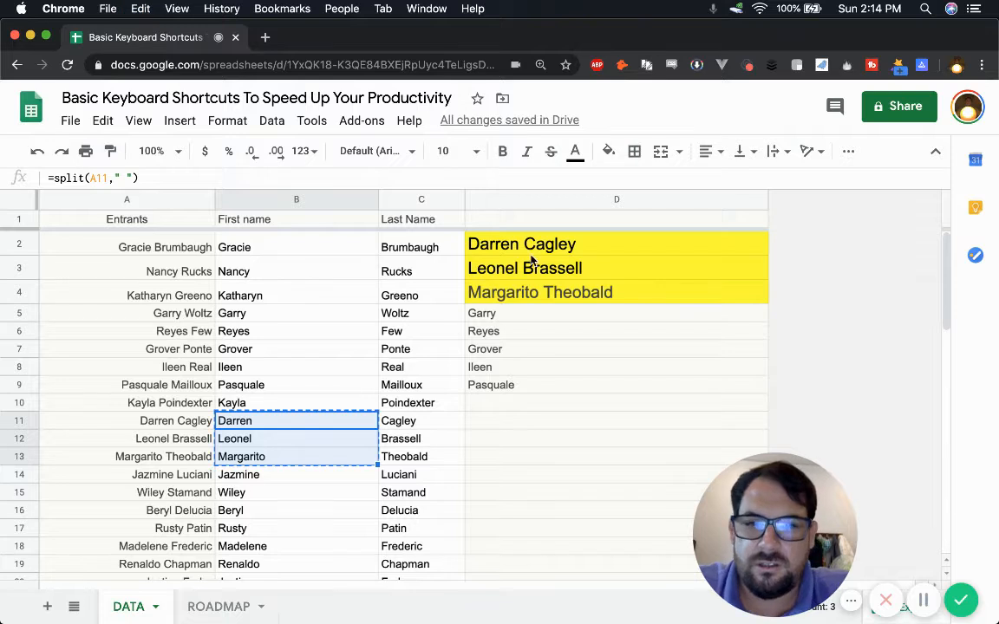
{"action": "left_click", "coordinate": [533, 253]}
{"action": "key", "text": "super+v"}
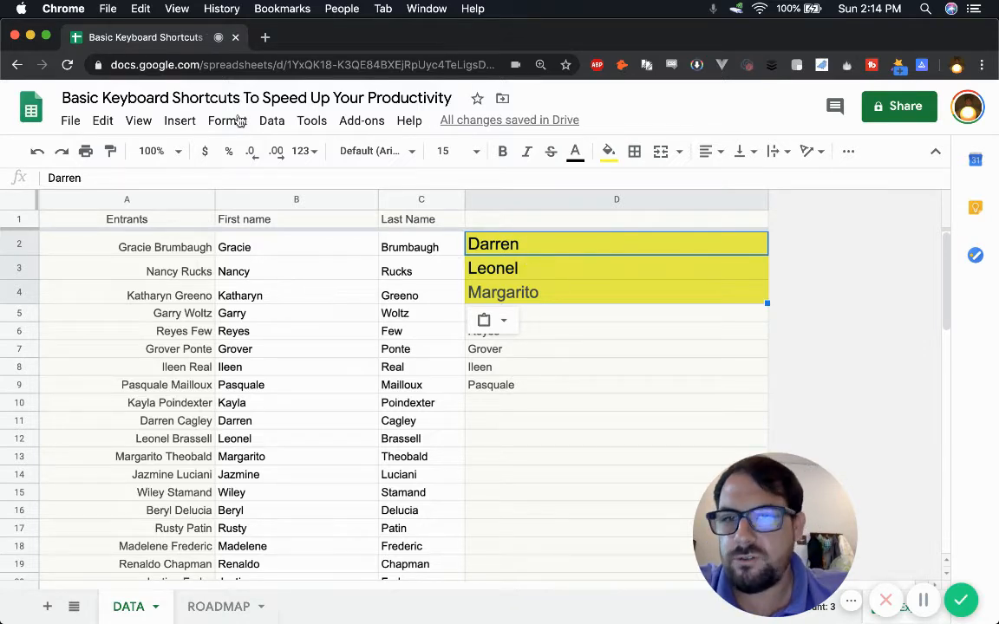
Examine the Paste special options for D2:D4 and the shortcut listed for pasting values only
{"action": "left_click", "coordinate": [269, 265]}
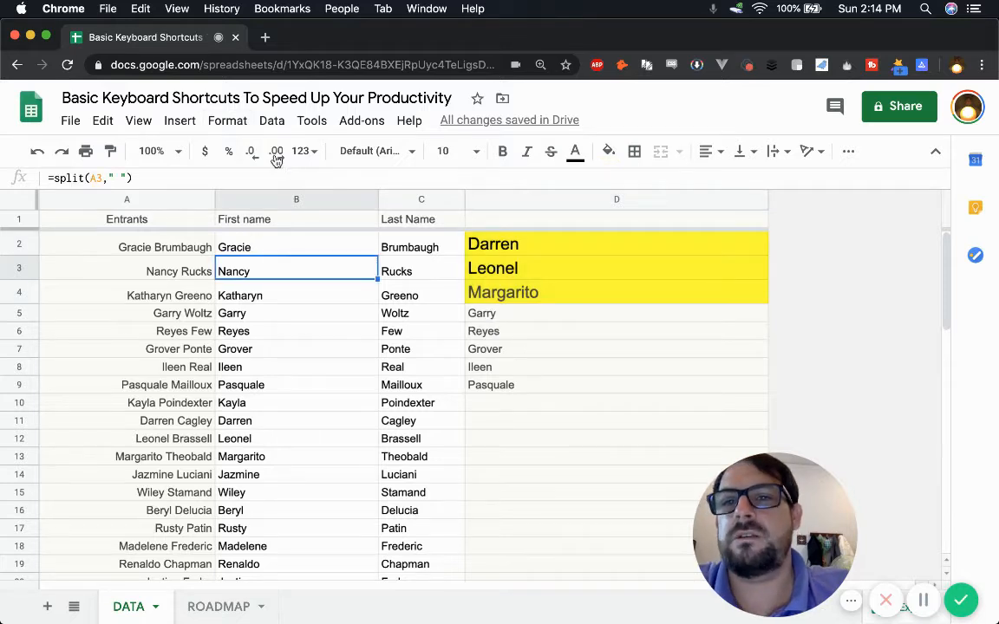
{"action": "right_click", "coordinate": [282, 271]}
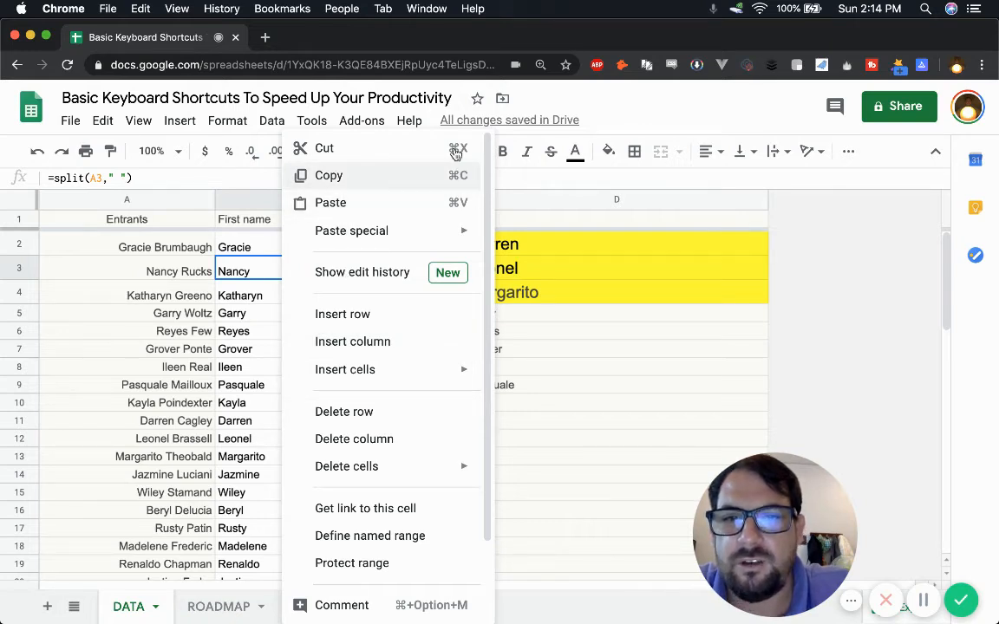
{"action": "left_click", "coordinate": [544, 247]}
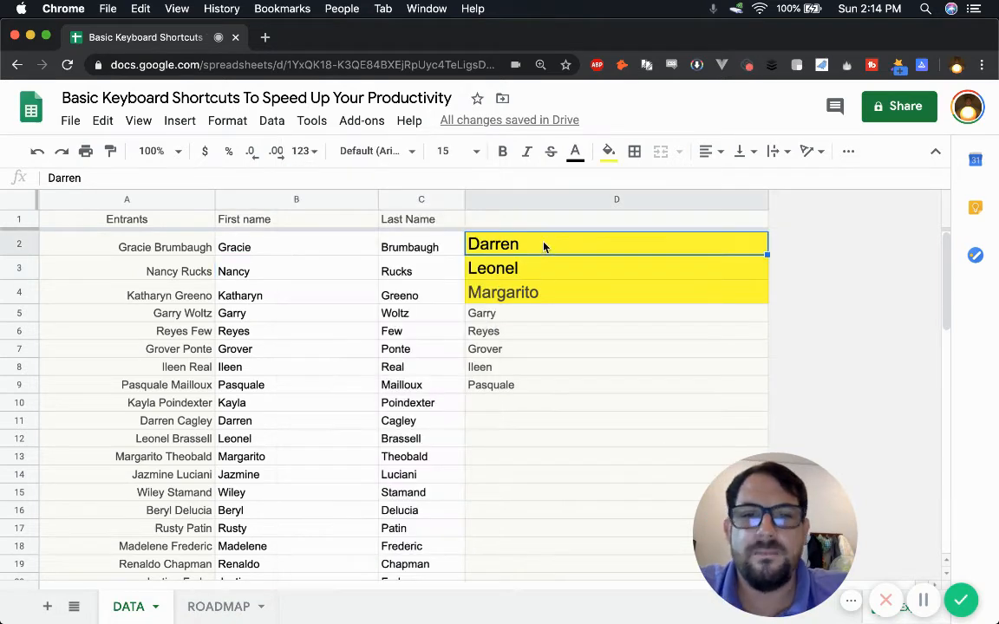
{"action": "left_click", "coordinate": [542, 299], "text": "shift"}
{"action": "right_click", "coordinate": [546, 293]}
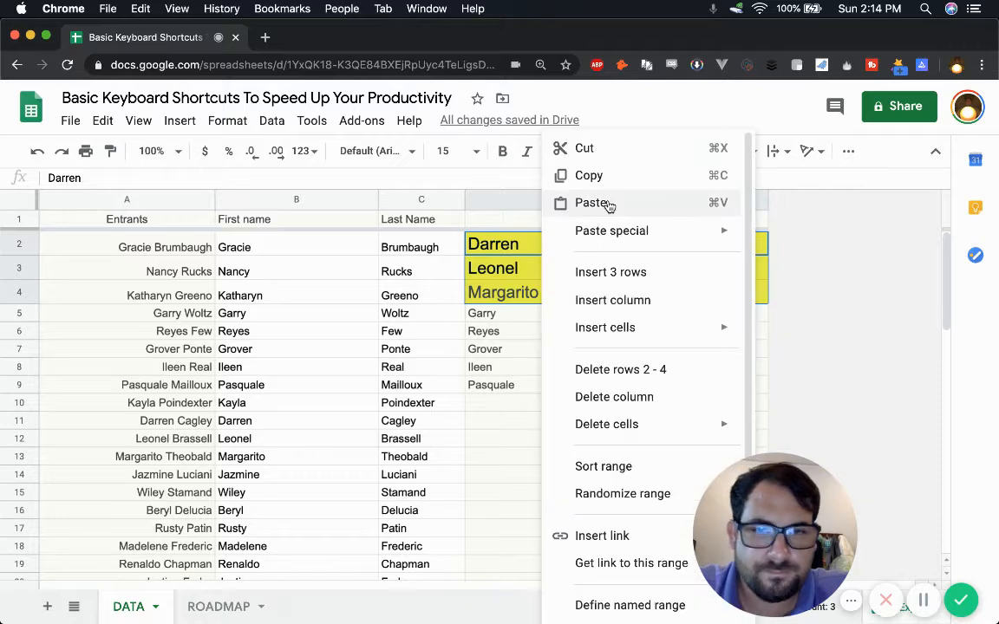
{"action": "mouse_move", "coordinate": [611, 232]}
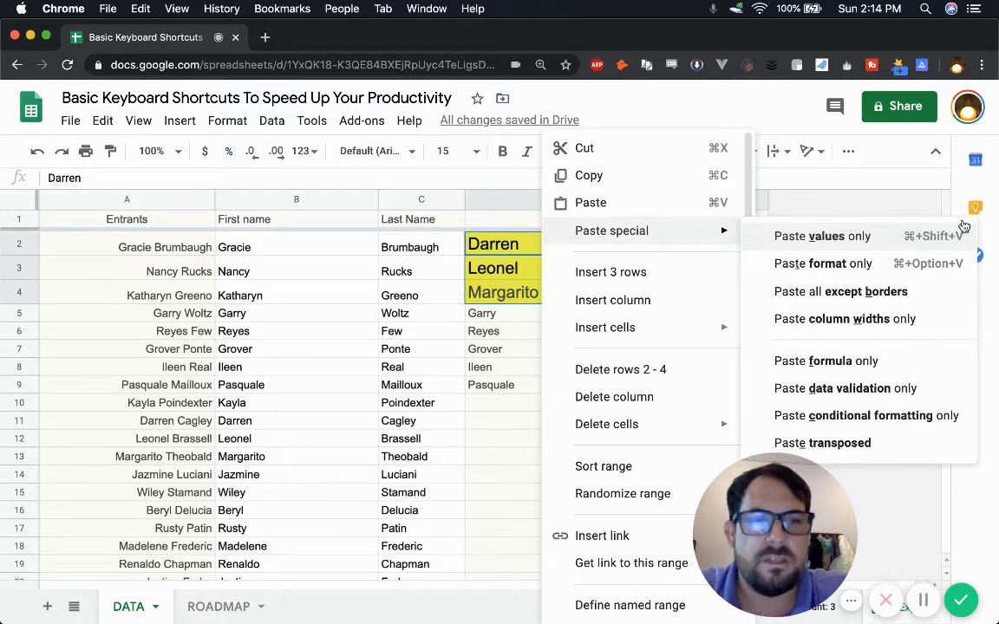
{"action": "left_click", "coordinate": [387, 274]}
Tick off the Paste Values item on the ROADMAP sheet and return to cell A3 of the DATA sheet
{"action": "left_click", "coordinate": [219, 606]}
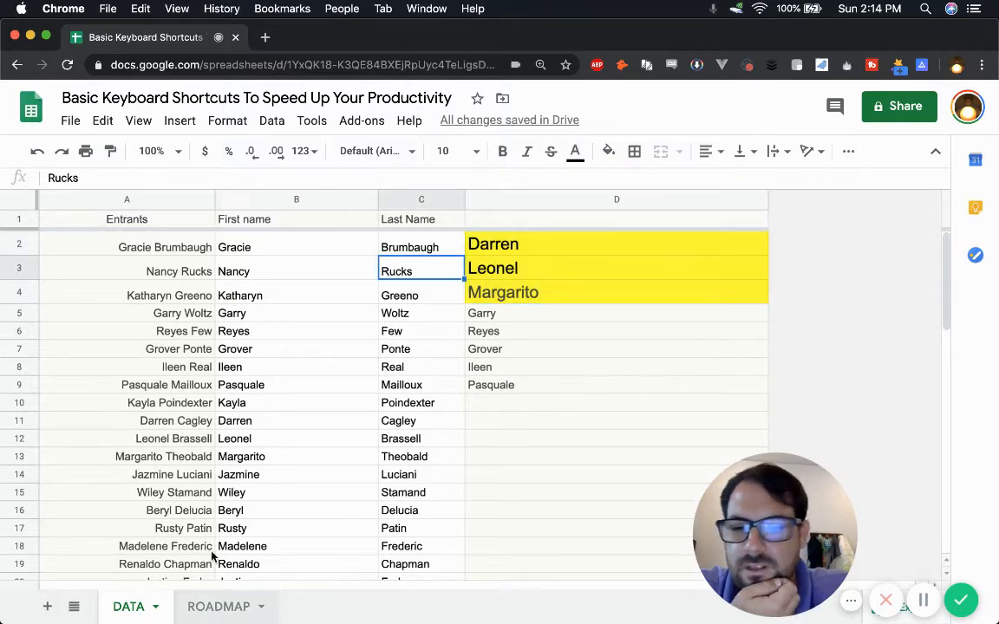
{"action": "left_click", "coordinate": [168, 245]}
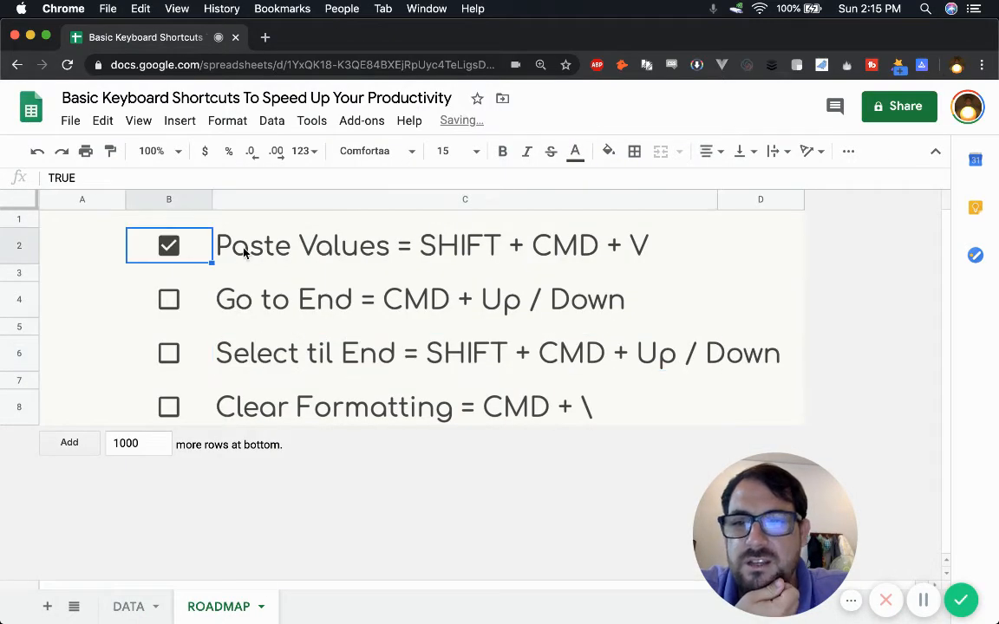
{"action": "left_click", "coordinate": [130, 607]}
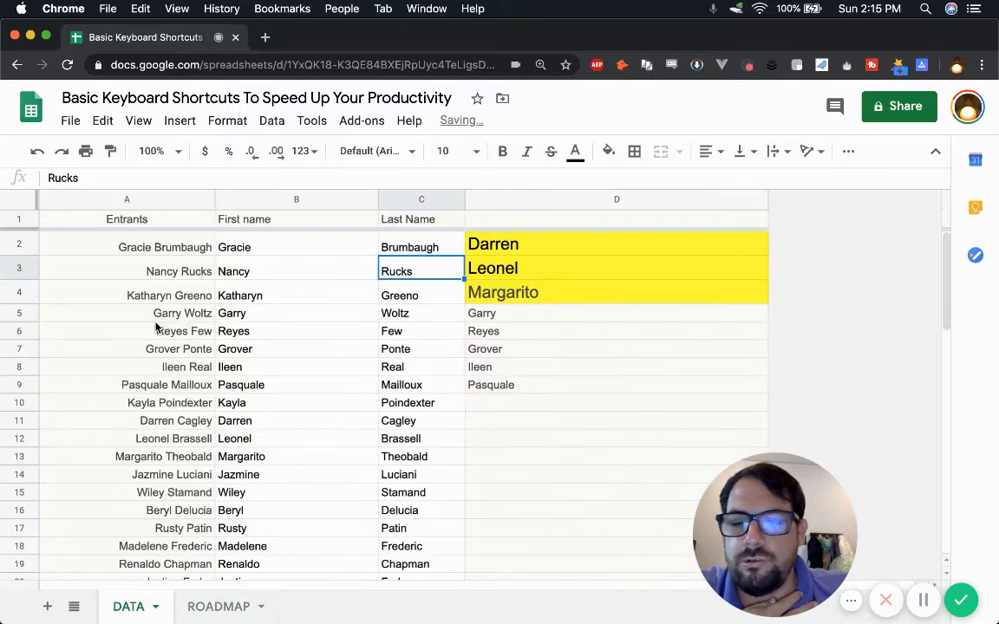
{"action": "left_click", "coordinate": [155, 272]}
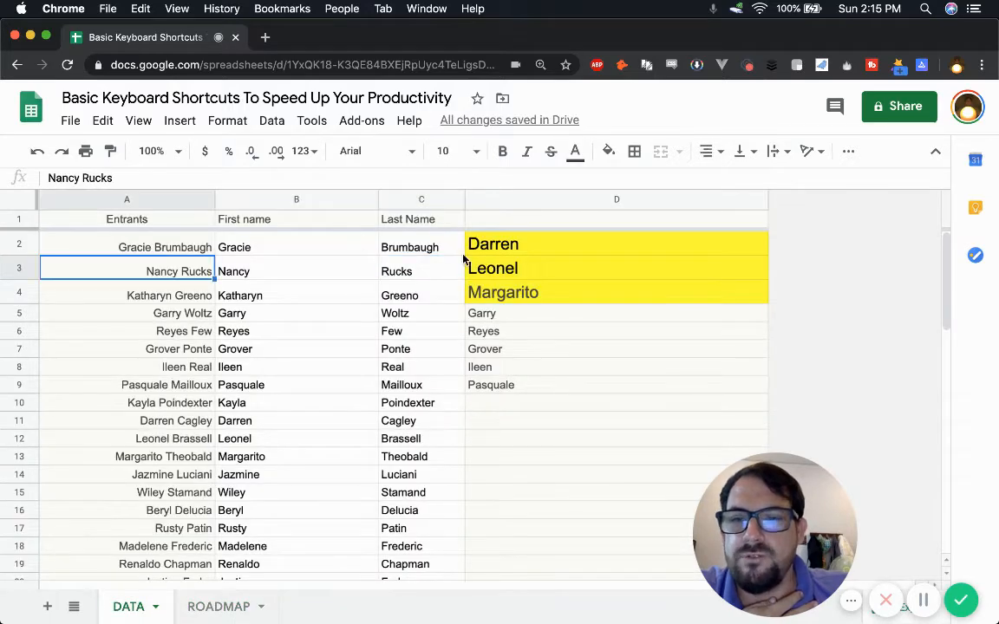
Delete column D with its pasted names from the DATA sheet
{"action": "left_click", "coordinate": [528, 199]}
{"action": "right_click", "coordinate": [528, 200]}
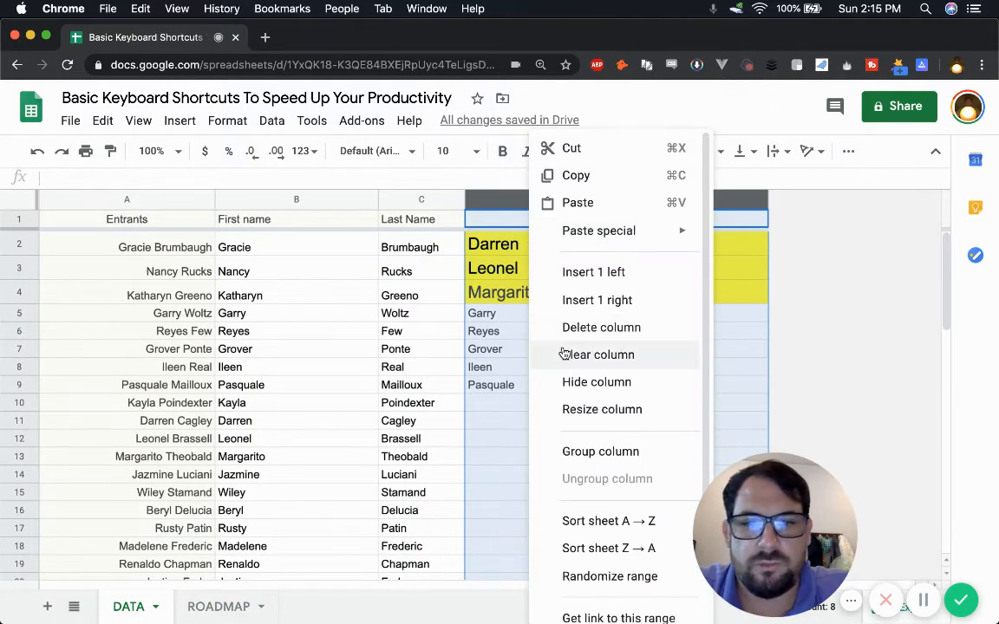
{"action": "left_click", "coordinate": [533, 330]}
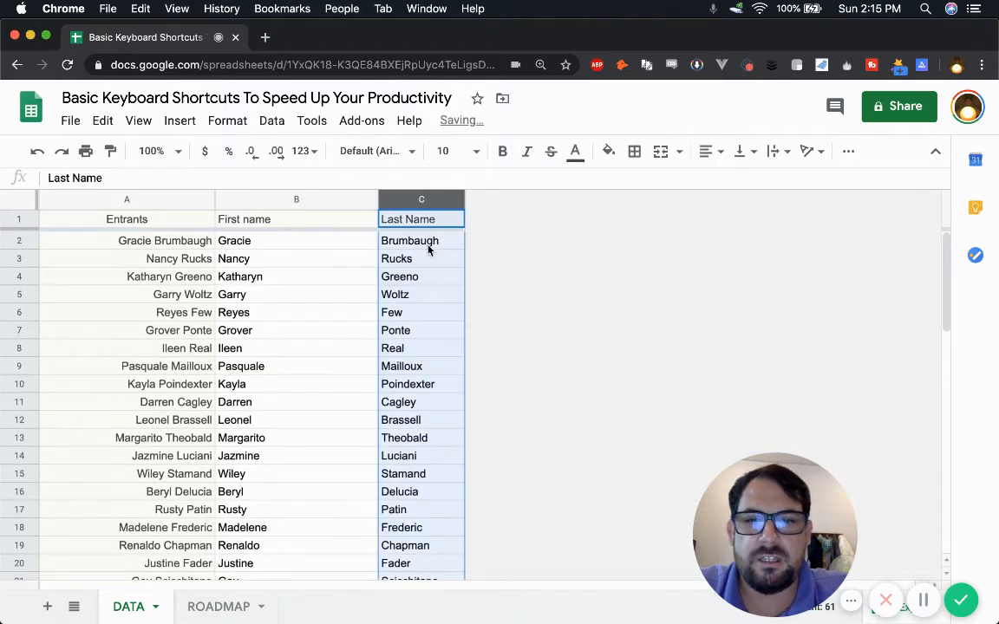
{"action": "left_click", "coordinate": [386, 222]}
{"action": "left_click", "coordinate": [420, 198]}
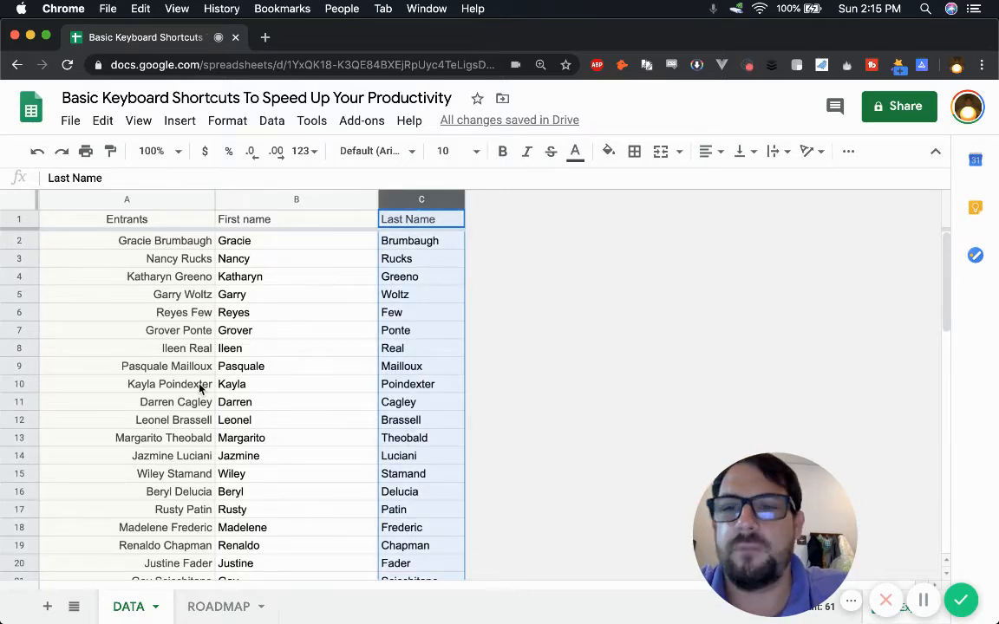
Clear the contents of A58:C58 and A44:C45 to create gaps in the entrants list
{"action": "left_click", "coordinate": [200, 347]}
{"action": "scroll", "coordinate": [200, 347], "scroll_direction": "down", "scroll_amount": 10}
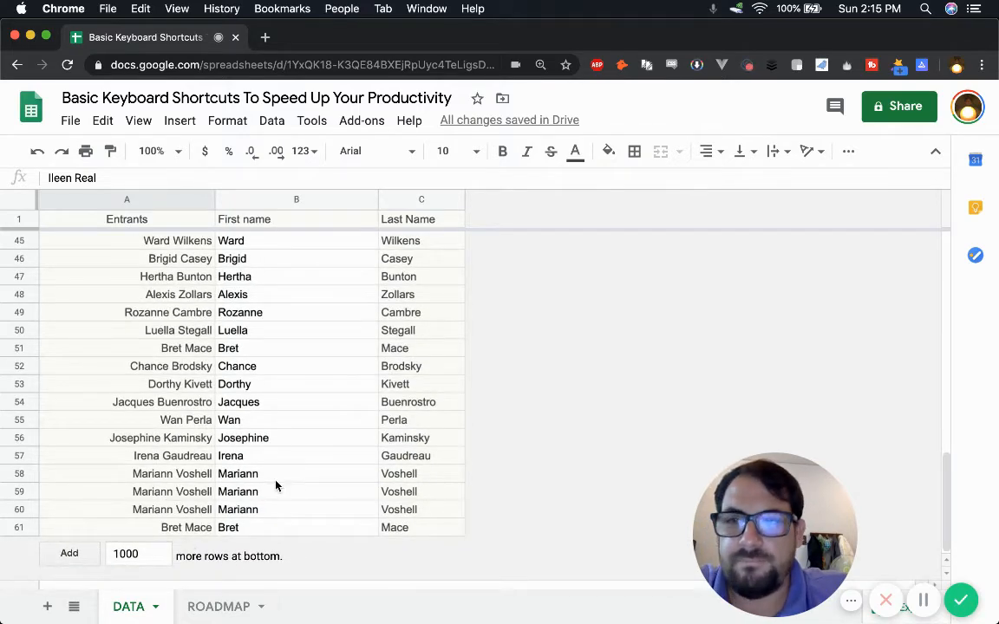
{"action": "left_click_drag", "start_coordinate": [161, 475], "coordinate": [430, 480]}
{"action": "key", "text": "Delete"}
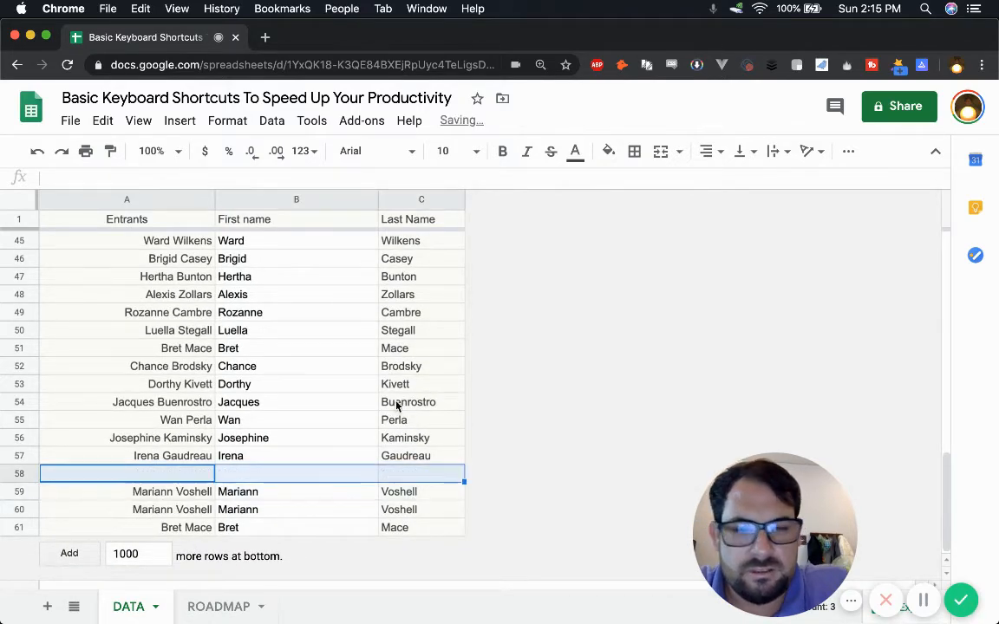
{"action": "scroll", "coordinate": [305, 379], "scroll_direction": "up", "scroll_amount": 3}
{"action": "left_click_drag", "start_coordinate": [178, 368], "coordinate": [484, 388]}
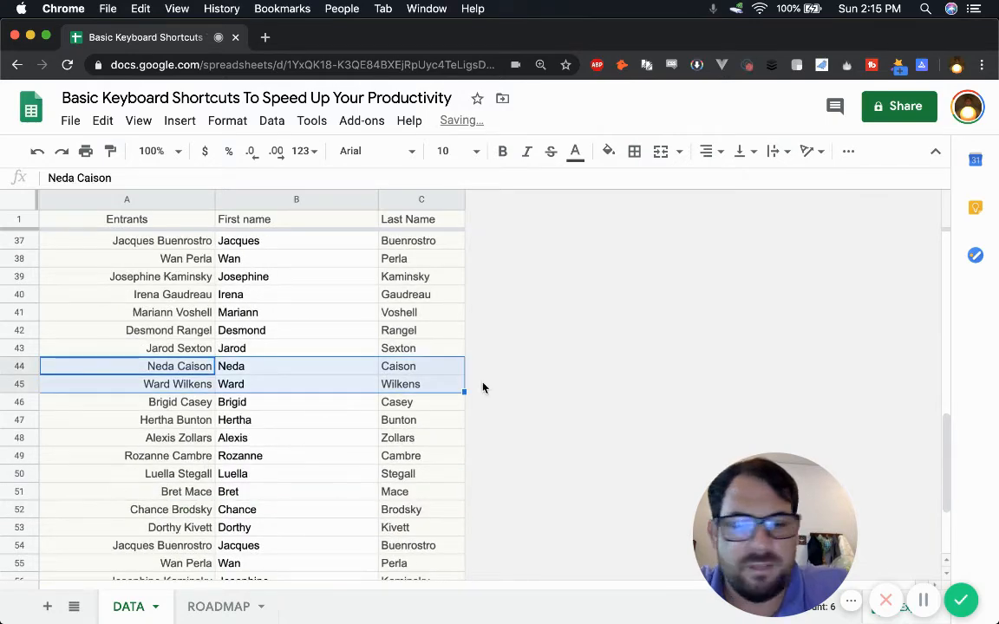
{"action": "key", "text": "Delete"}
Clear the contents of A30:C33 to add another gap in the entrants list
{"action": "scroll", "coordinate": [400, 379], "scroll_direction": "up", "scroll_amount": 4}
{"action": "left_click_drag", "start_coordinate": [165, 331], "coordinate": [401, 375]}
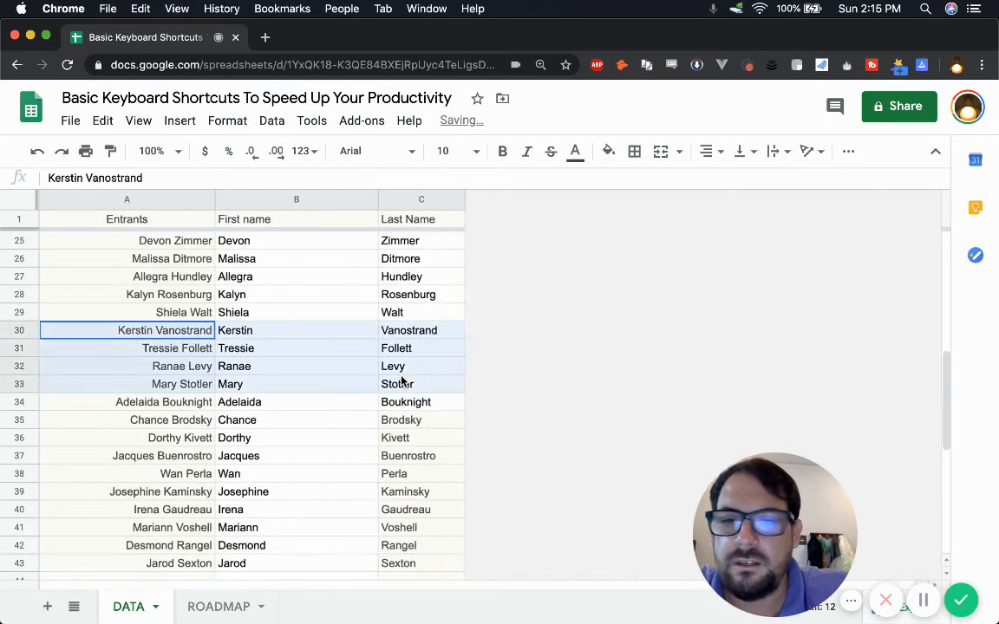
{"action": "key", "text": "Delete"}
{"action": "scroll", "coordinate": [139, 319], "scroll_direction": "up", "scroll_amount": 4}
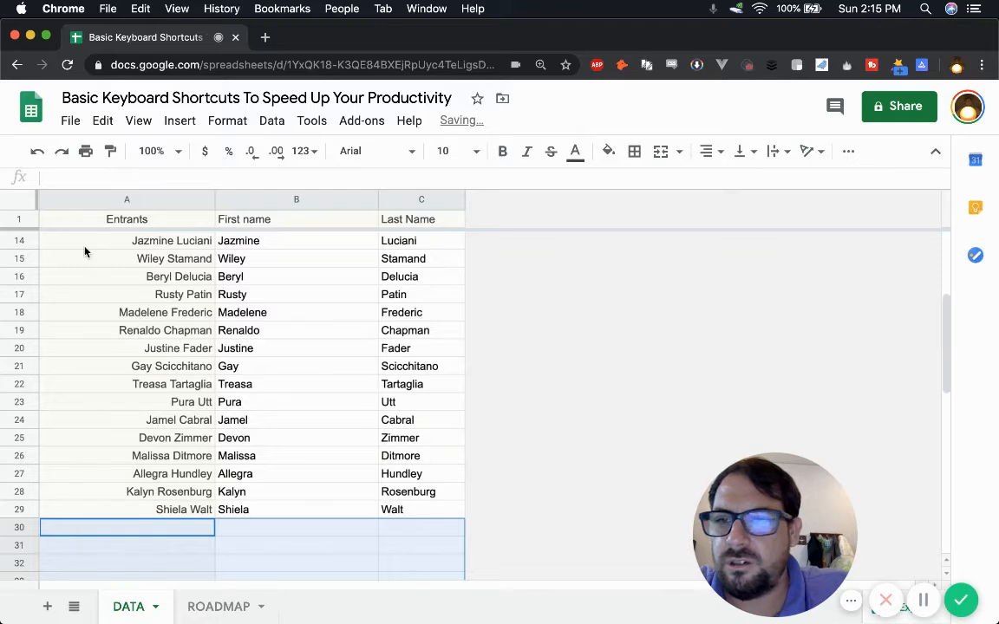
Try clearing the contents of A11:C12 as a further gap near the start of the list
{"action": "scroll", "coordinate": [85, 251], "scroll_direction": "up", "scroll_amount": 4}
{"action": "left_click", "coordinate": [195, 241]}
{"action": "left_click_drag", "start_coordinate": [118, 335], "coordinate": [408, 419]}
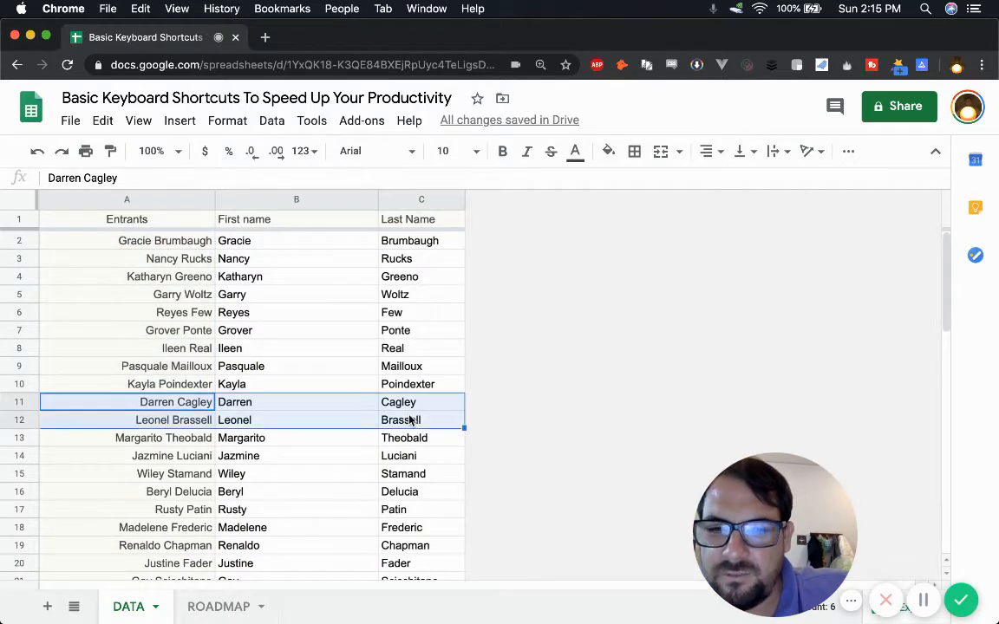
{"action": "key", "text": "Delete"}
{"action": "key", "text": "super+z"}
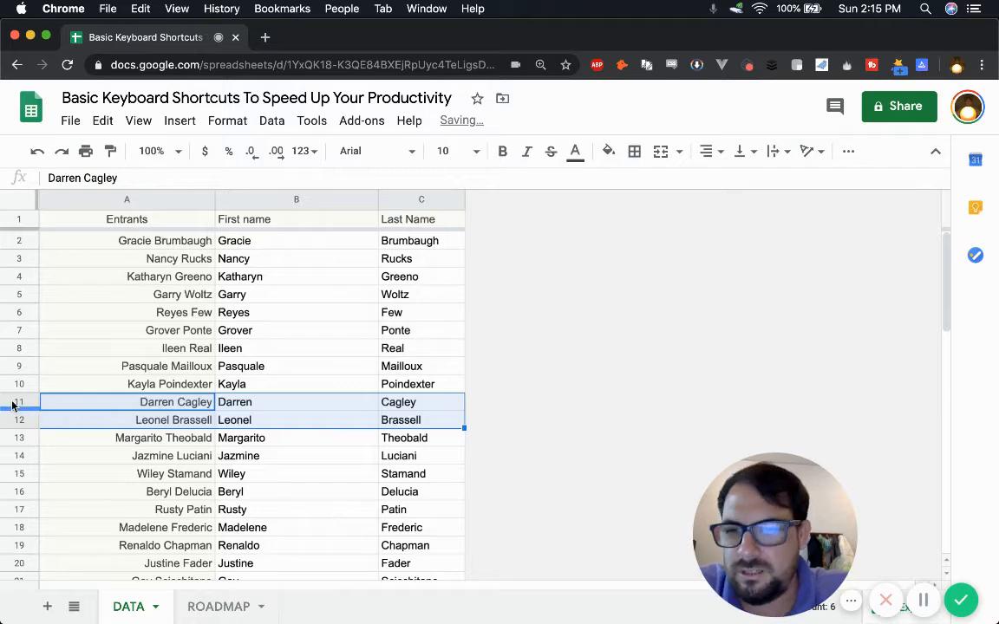
Insert a blank row above row 11 and select its cell A11
{"action": "left_click", "coordinate": [19, 401]}
{"action": "right_click", "coordinate": [19, 401]}
{"action": "left_click", "coordinate": [74, 276]}
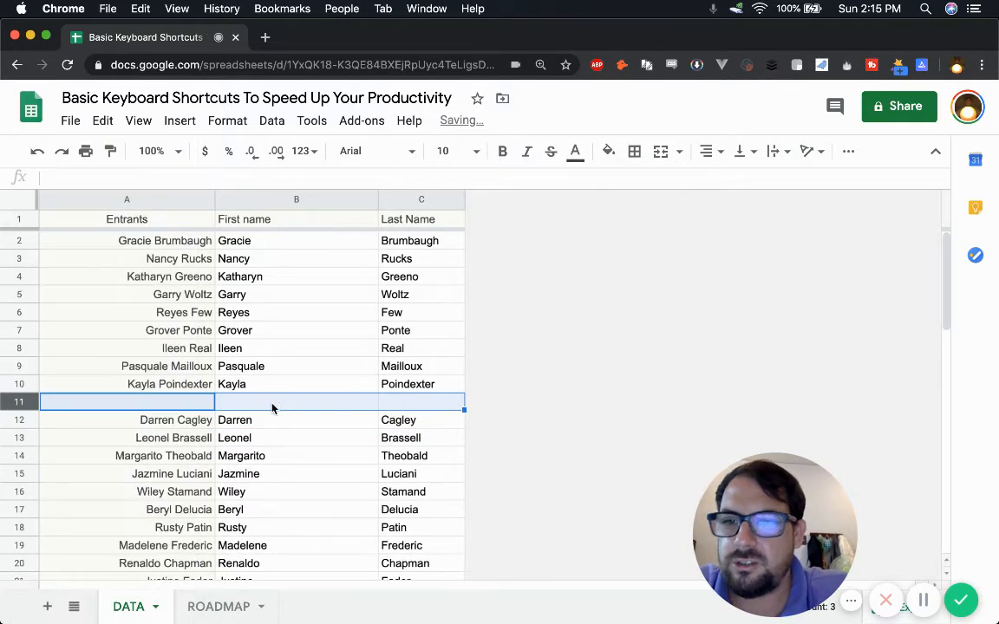
{"action": "left_click", "coordinate": [78, 404]}
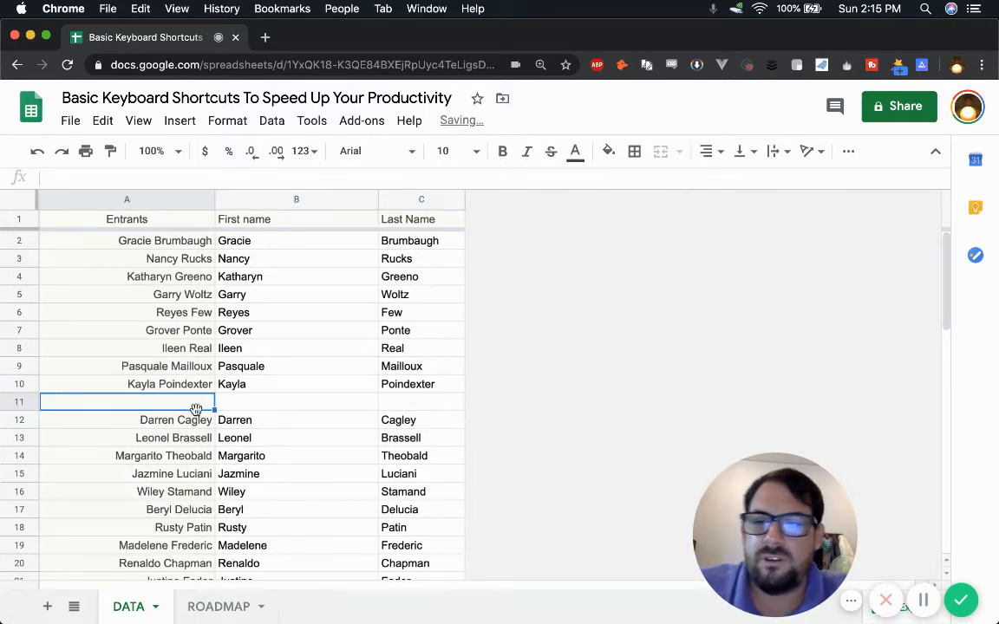
Select the entrants from A2 to A10 by extending the selection one row at a time
{"action": "left_click", "coordinate": [157, 243]}
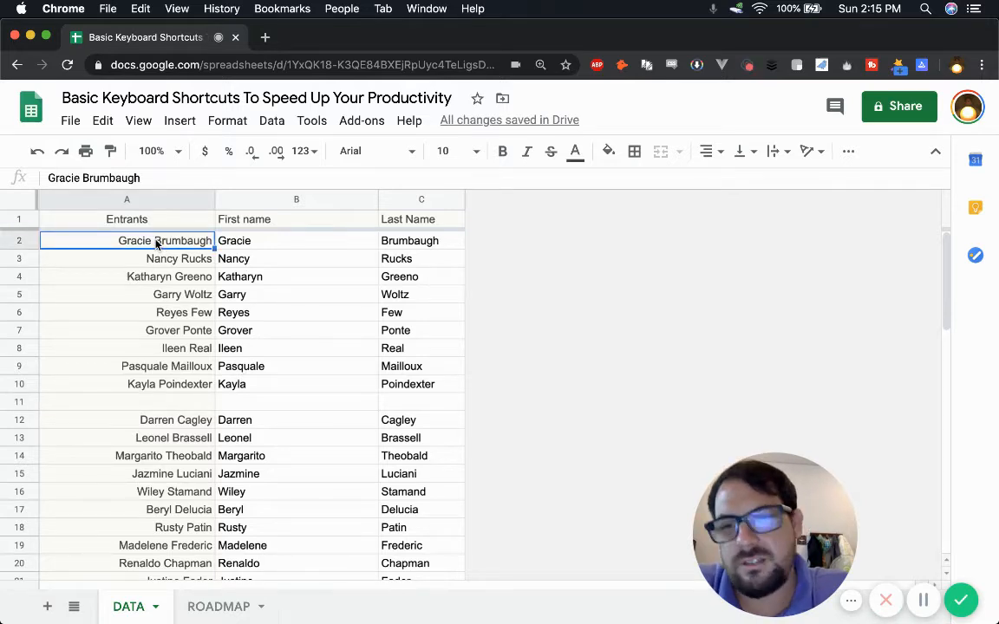
{"action": "key", "text": "shift+Down"}
{"action": "key", "text": "shift+Down"}
{"action": "key", "text": "shift+Down"}
{"action": "key", "text": "shift+Down"}
{"action": "key", "text": "shift+Down"}
{"action": "key", "text": "shift+Down"}
{"action": "key", "text": "shift+Down"}
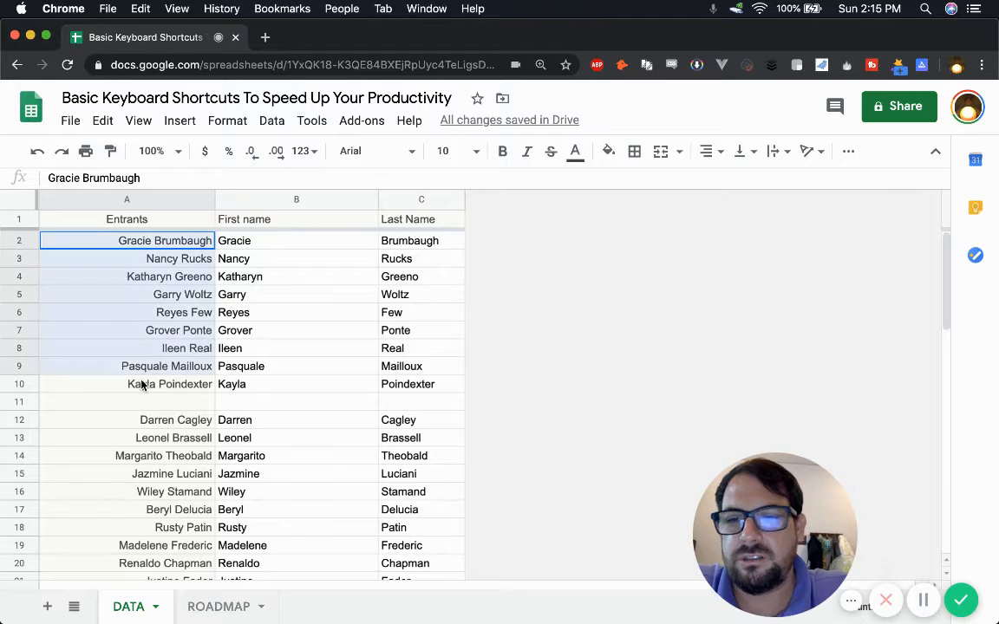
{"action": "key", "text": "shift+Down"}
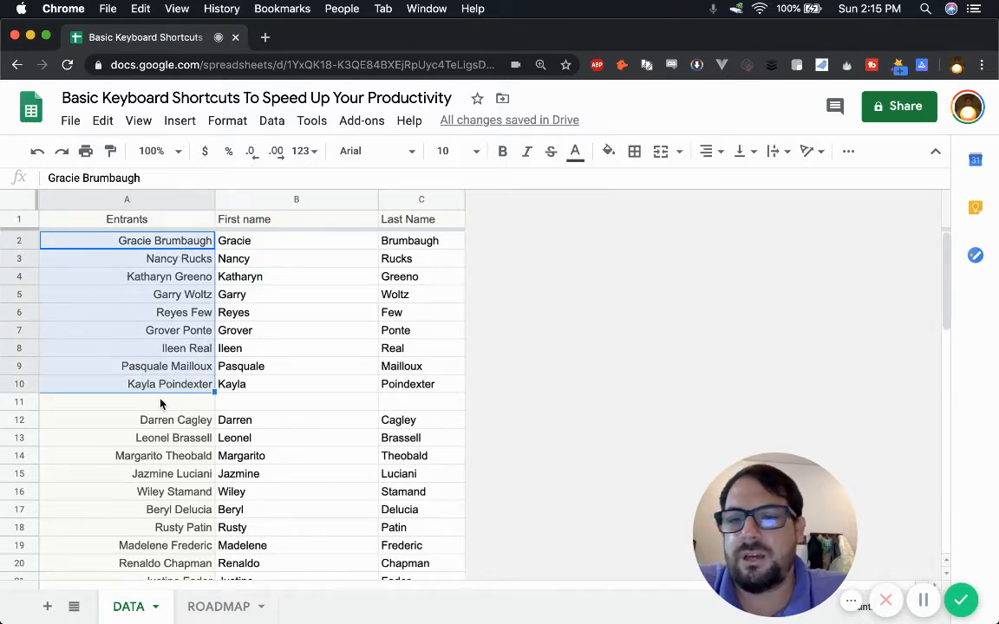
Undo the row insertion at row 11 and check the remaining gaps down to the end of the list
{"action": "scroll", "coordinate": [160, 399], "scroll_direction": "down", "scroll_amount": 2}
{"action": "key", "text": "super+z"}
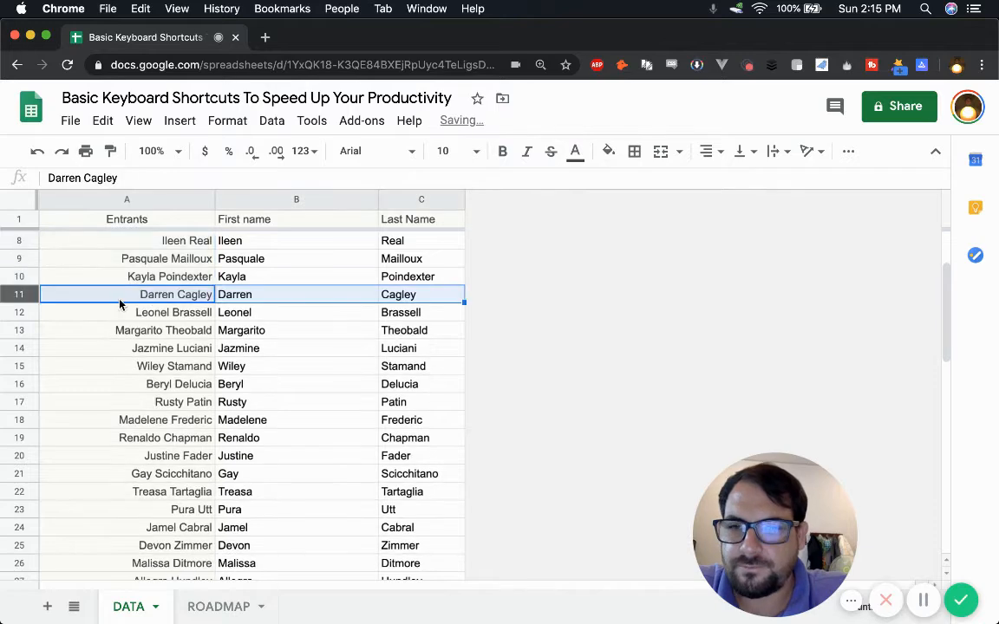
{"action": "scroll", "coordinate": [130, 457], "scroll_direction": "down", "scroll_amount": 10}
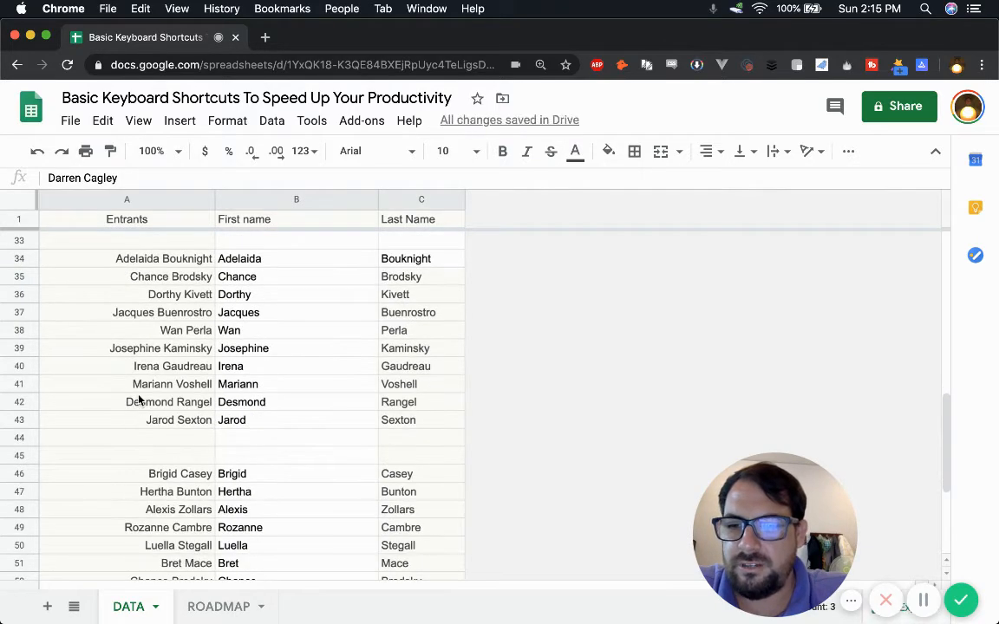
{"action": "scroll", "coordinate": [139, 399], "scroll_direction": "down", "scroll_amount": 5}
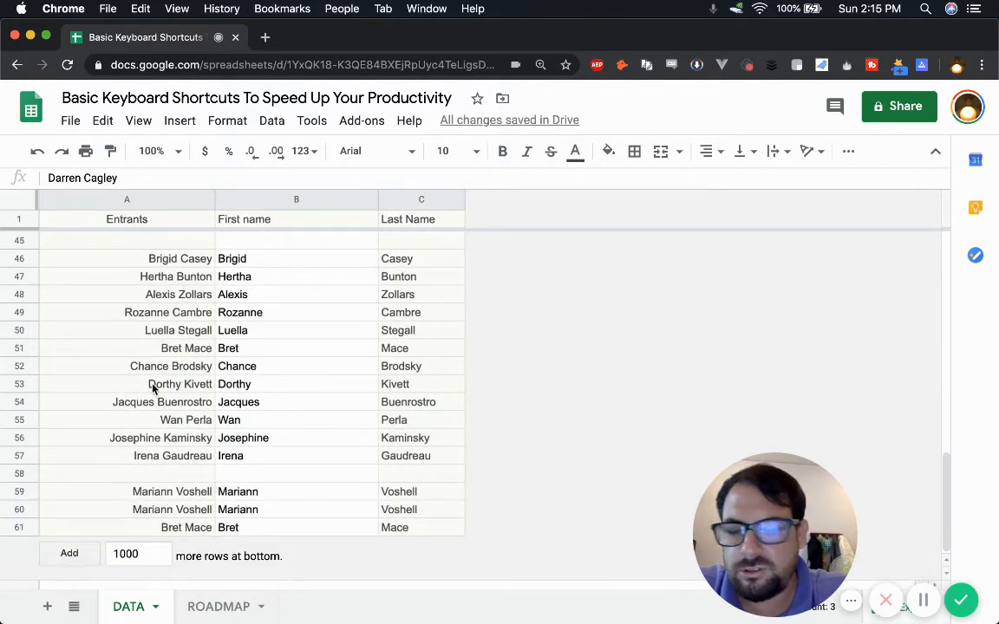
{"action": "scroll", "coordinate": [189, 364], "scroll_direction": "up", "scroll_amount": 17}
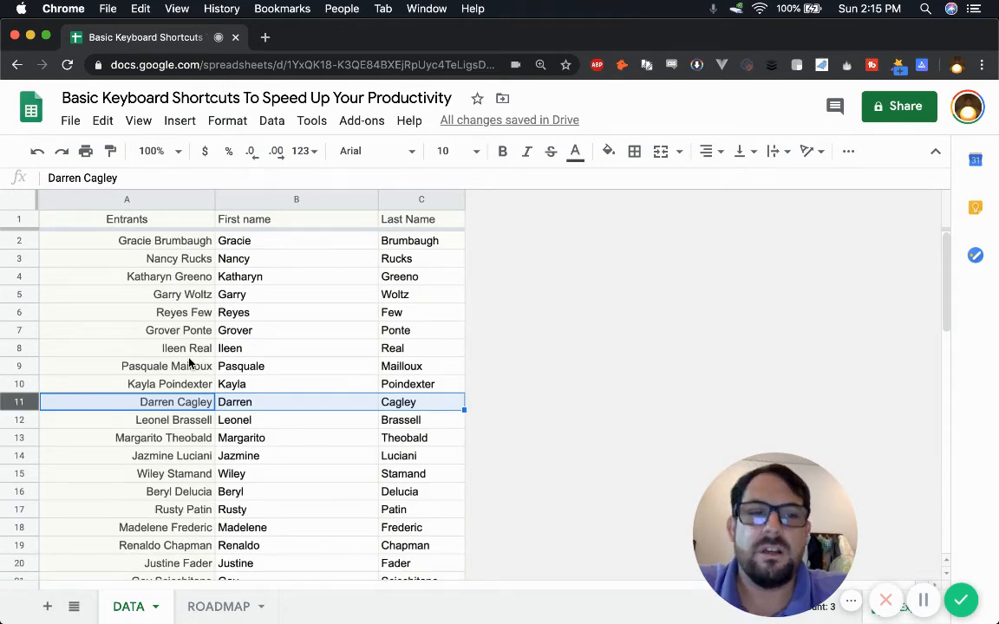
Jump from A2 to the last entrant before the first gap and step back up to A26
{"action": "left_click", "coordinate": [164, 242]}
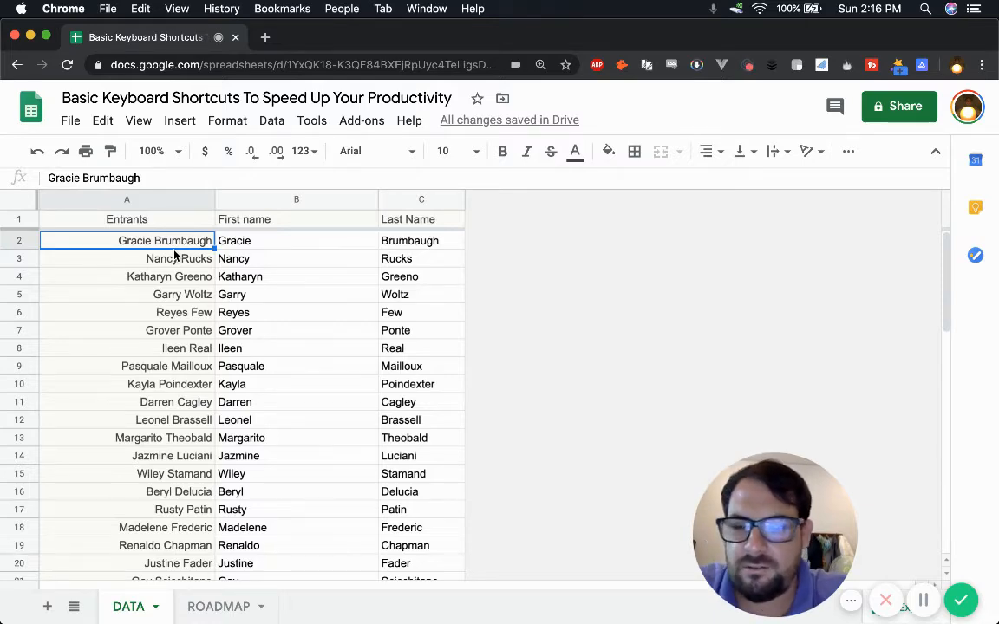
{"action": "key", "text": "super+Down"}
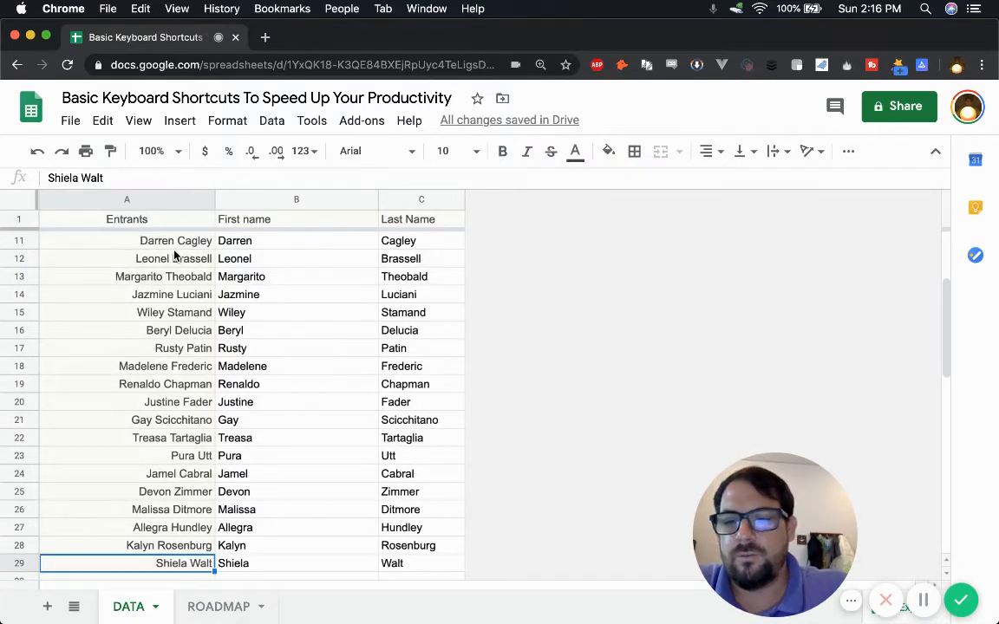
{"action": "key", "text": "Down"}
{"action": "key", "text": "Up"}
{"action": "key", "text": "Up"}
{"action": "key", "text": "Up"}
{"action": "key", "text": "Up"}
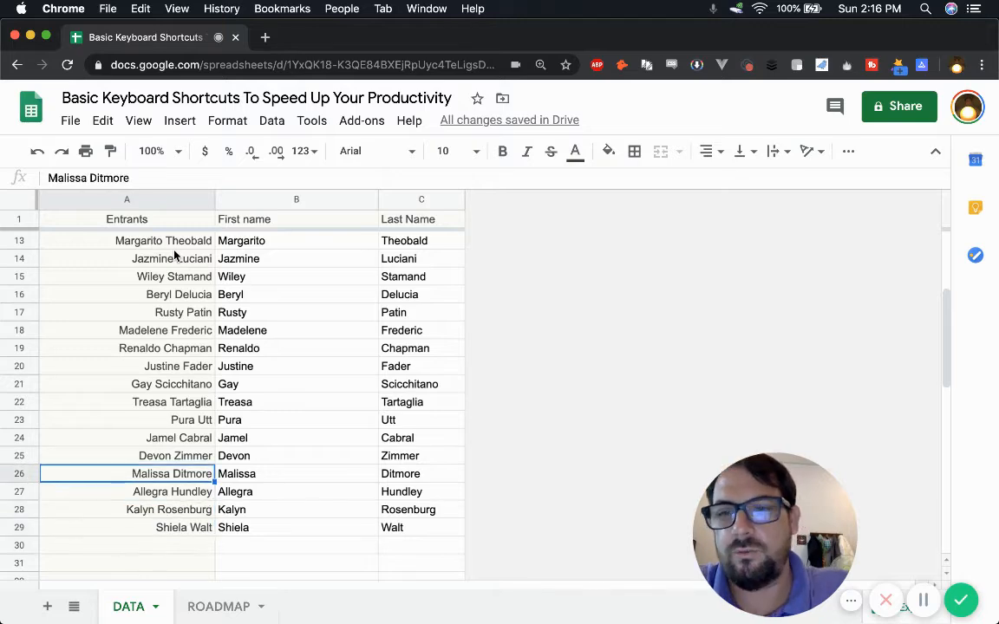
Jump from A2 to the last entrant before the first gap, step through the blank rows below it and return to A29
{"action": "key", "text": "super+Up"}
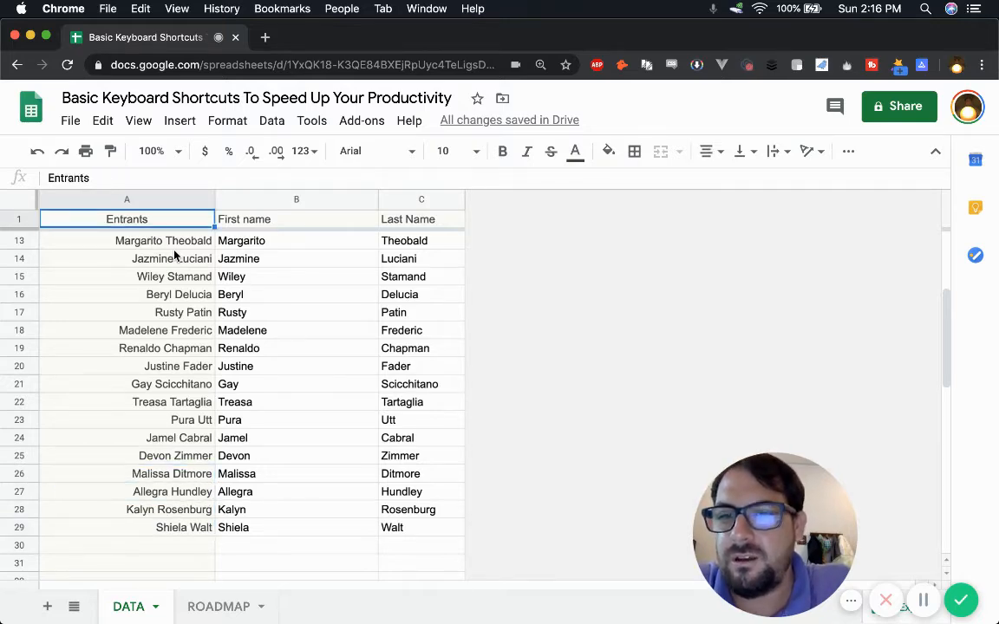
{"action": "key", "text": "Down"}
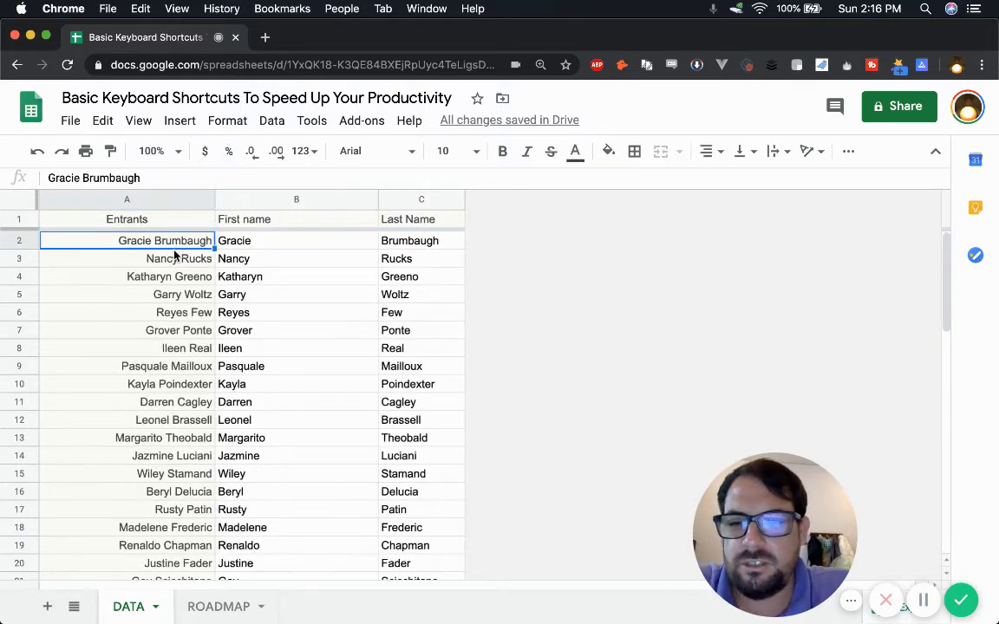
{"action": "key", "text": "super+Down"}
{"action": "key", "text": "Down"}
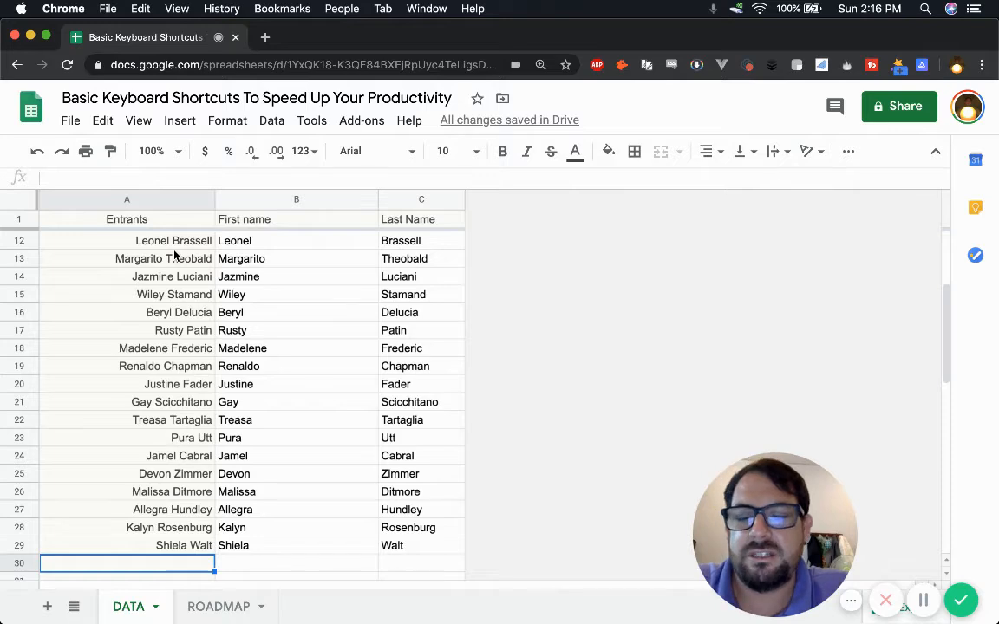
{"action": "key", "text": "Down"}
{"action": "key", "text": "Down"}
{"action": "key", "text": "Down"}
{"action": "key", "text": "Down"}
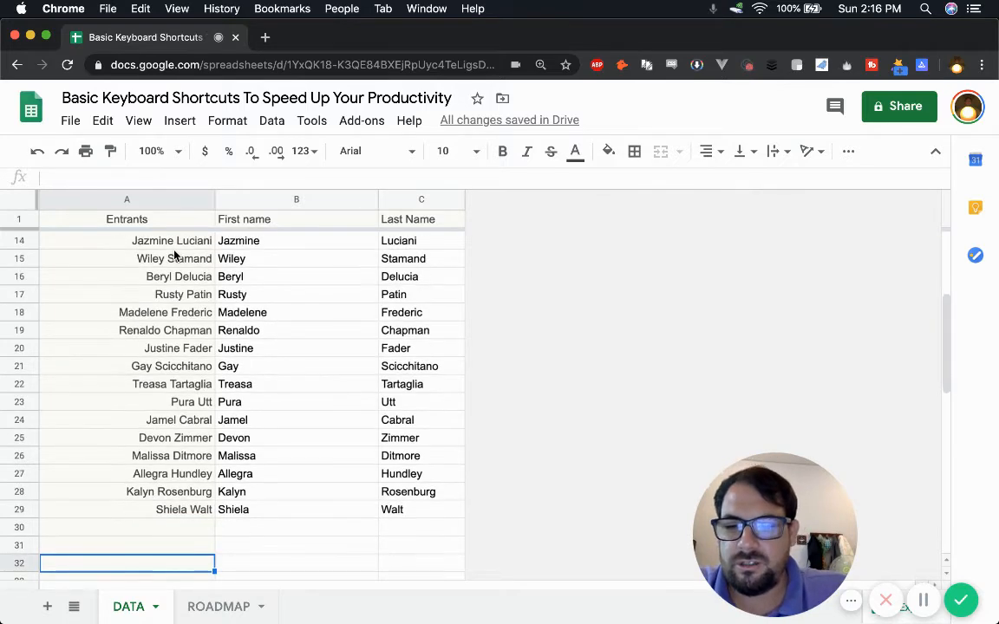
{"action": "key", "text": "Up"}
{"action": "key", "text": "Up"}
{"action": "key", "text": "Up"}
{"action": "key", "text": "Up"}
{"action": "key", "text": "Up"}
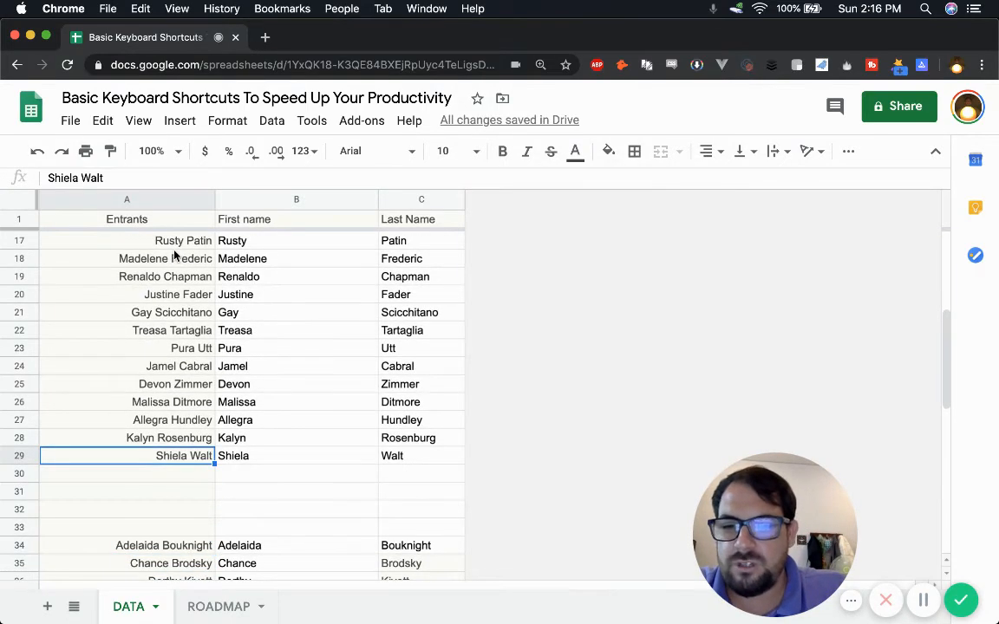
Jump from A29 across each gap and block of entrants down to A61 at the end of the list
{"action": "key", "text": "super+Down"}
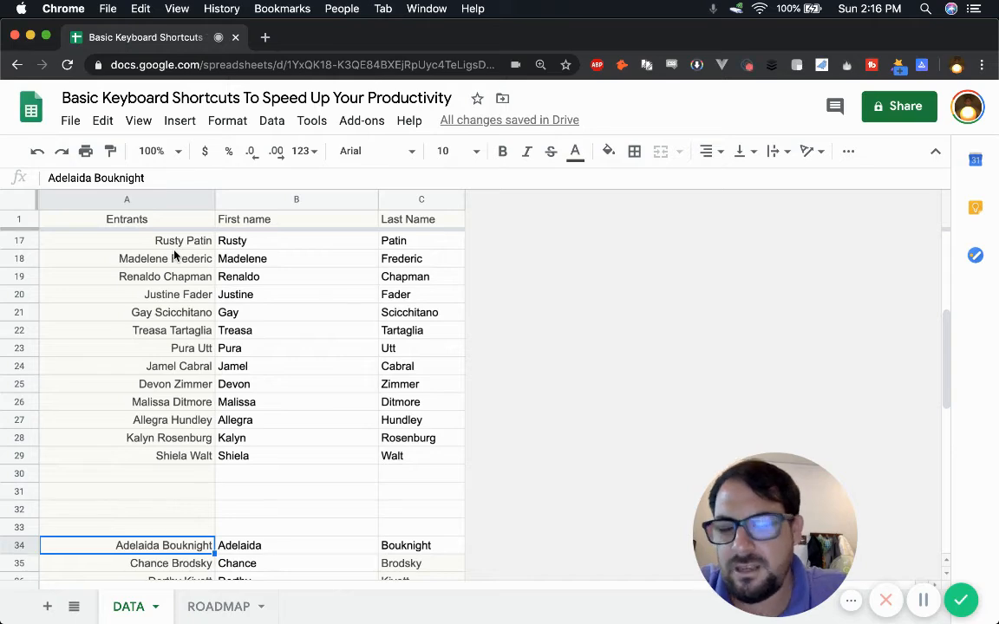
{"action": "key", "text": "super+Down"}
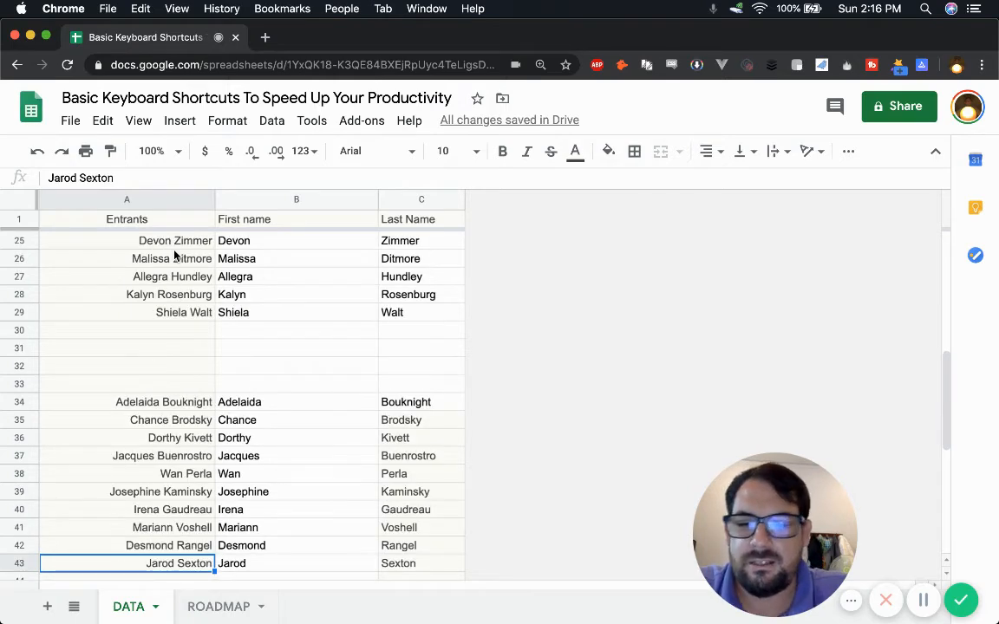
{"action": "key", "text": "super+Down"}
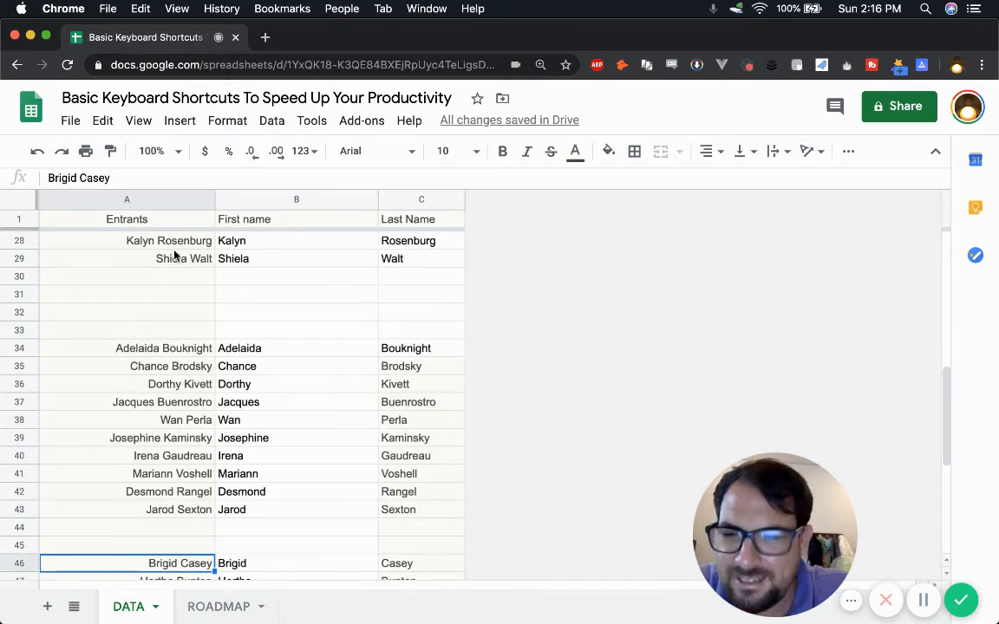
{"action": "key", "text": "super+Down"}
{"action": "key", "text": "super+Down"}
{"action": "key", "text": "super+Down"}
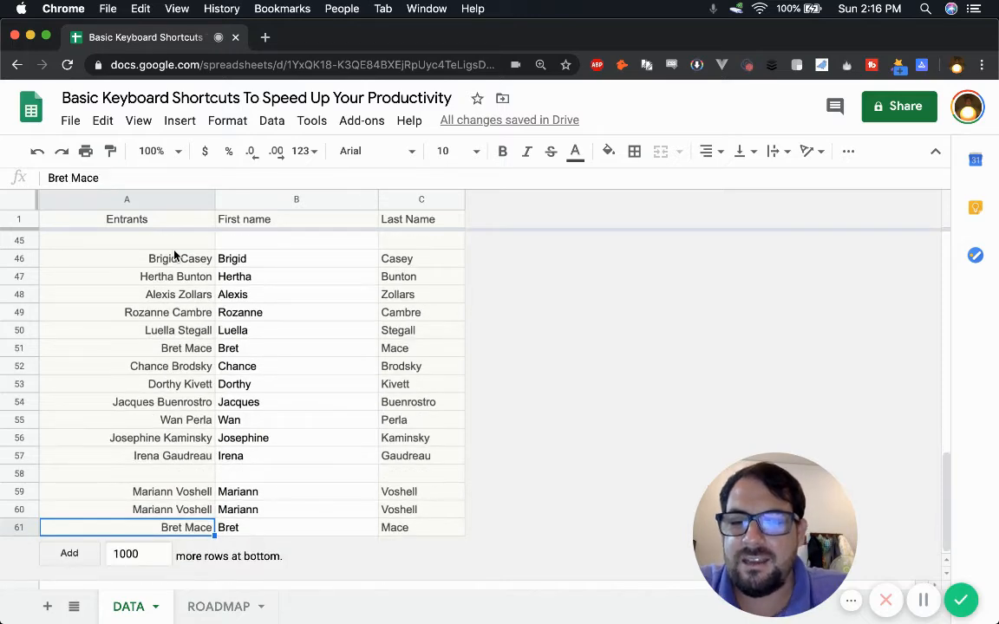
Jump block by block from A61 back up to the Entrants header in A1
{"action": "key", "text": "super+Up"}
{"action": "key", "text": "super+Up"}
{"action": "key", "text": "super+Up"}
{"action": "key", "text": "super+Up"}
{"action": "key", "text": "super+Up"}
{"action": "key", "text": "super+Up"}
{"action": "key", "text": "super+Up"}
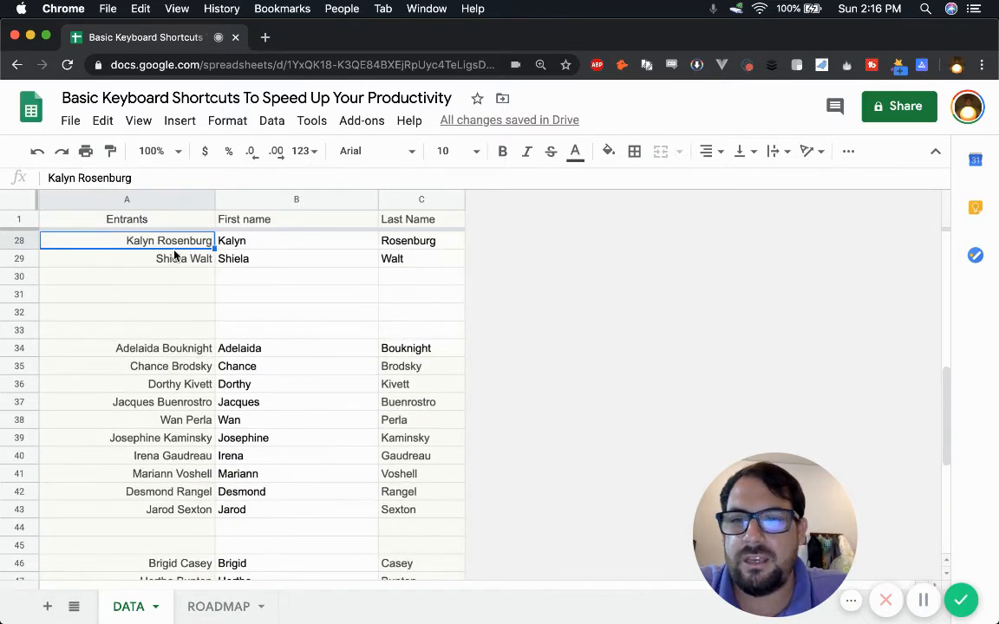
{"action": "key", "text": "super+Up"}
{"action": "key", "text": "super+Up"}
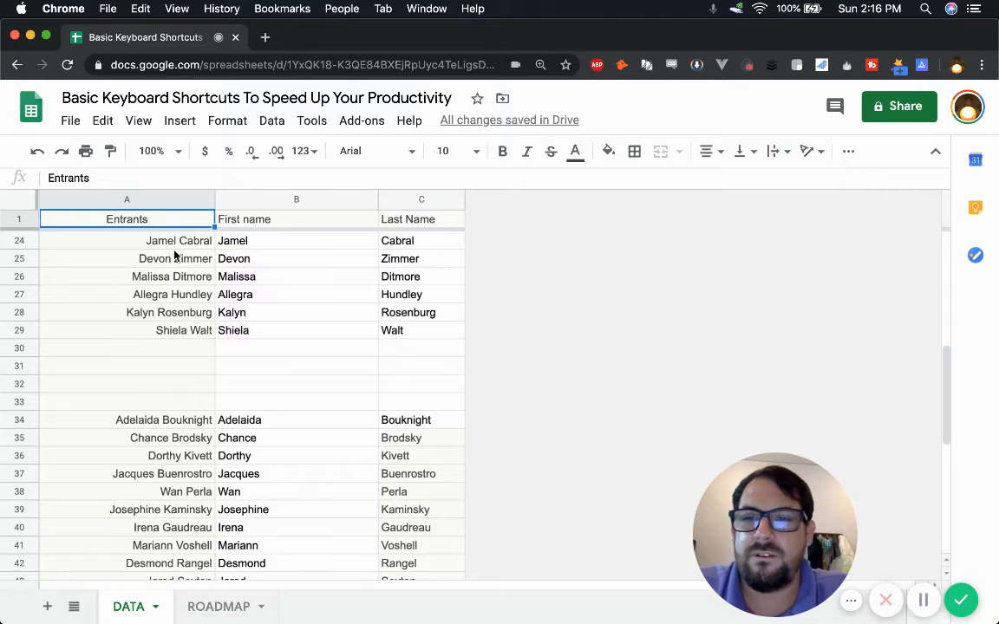
Select entrants manually from A2 to A11, and again from A2 to A17
{"action": "left_click", "coordinate": [125, 345]}
{"action": "scroll", "coordinate": [168, 267], "scroll_direction": "up", "scroll_amount": 5}
{"action": "left_click_drag", "start_coordinate": [167, 240], "coordinate": [196, 405]}
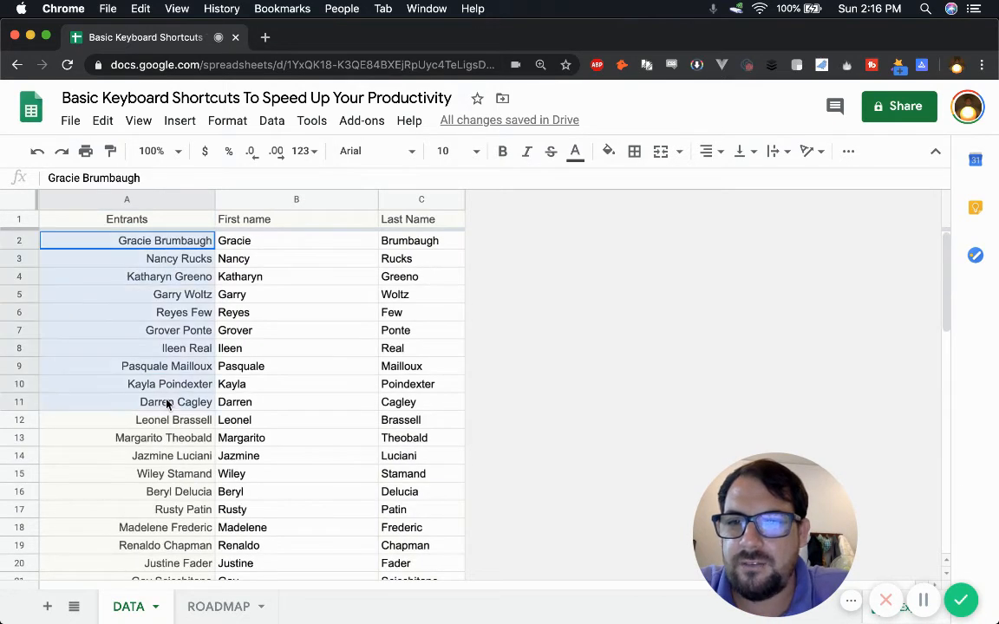
{"action": "left_click", "coordinate": [169, 279]}
{"action": "left_click_drag", "start_coordinate": [164, 242], "coordinate": [153, 510]}
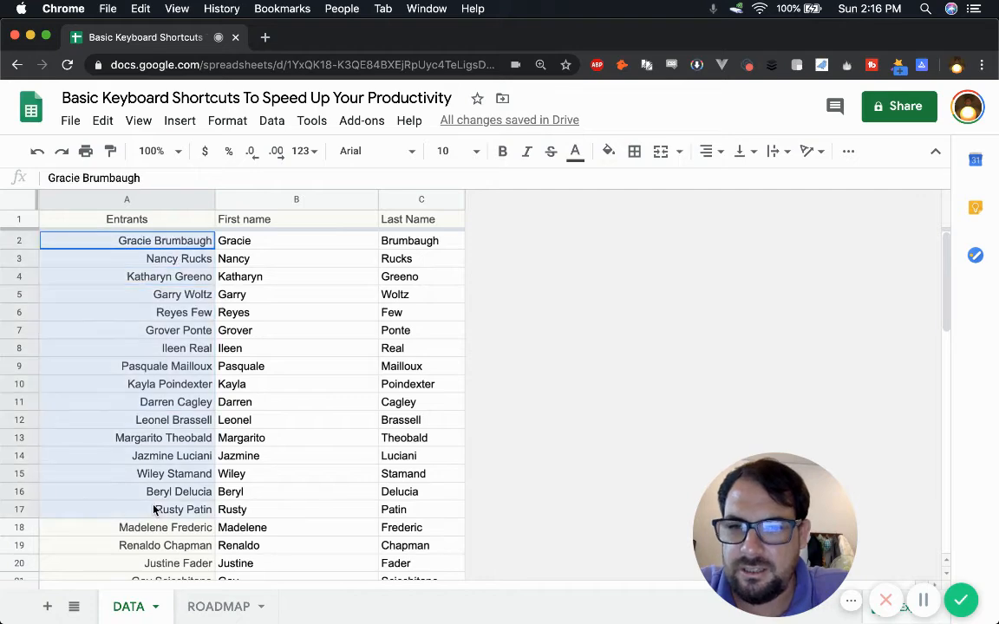
Undo the earlier edits until the gaps in the entrants list are filled and column D is restored
{"action": "key", "text": "super+z"}
{"action": "key", "text": "super+z"}
{"action": "key", "text": "super+z"}
{"action": "key", "text": "super+z"}
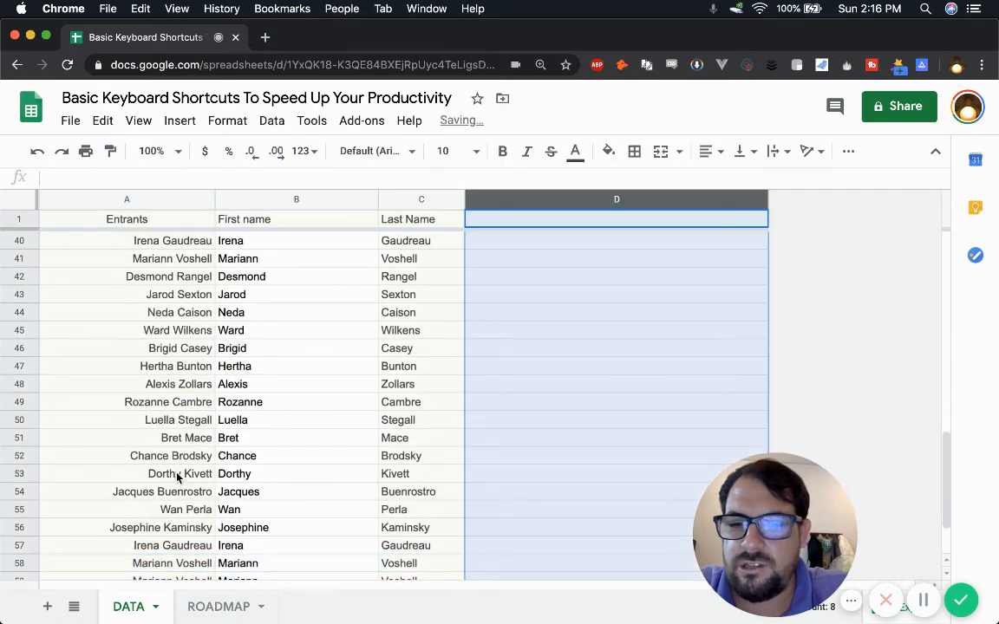
{"action": "left_click", "coordinate": [191, 458]}
{"action": "left_click", "coordinate": [641, 196]}
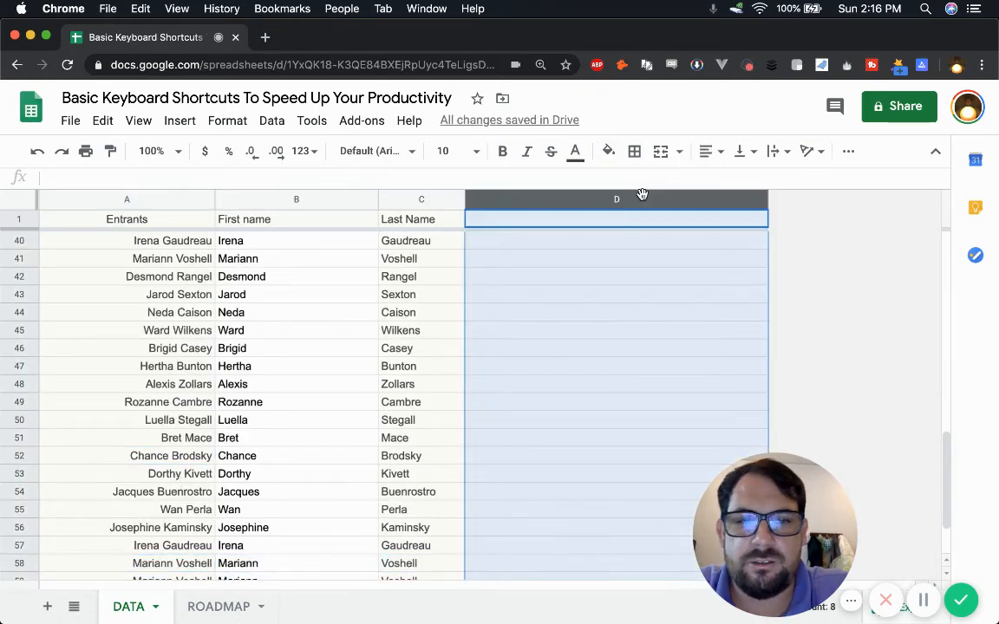
Select an entrant in column A, jump to the last one in A61, and return to A2
{"action": "left_click", "coordinate": [110, 406]}
{"action": "key", "text": "super+Down"}
{"action": "scroll", "coordinate": [110, 408], "scroll_direction": "down", "scroll_amount": 1}
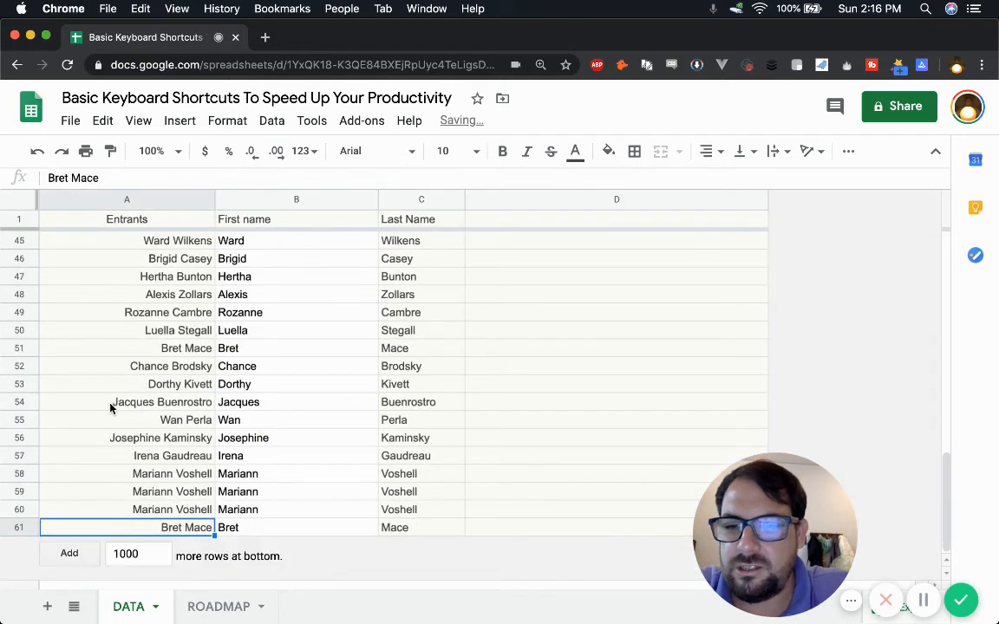
{"action": "key", "text": "Up"}
{"action": "key", "text": "super+Up"}
{"action": "key", "text": "Down"}
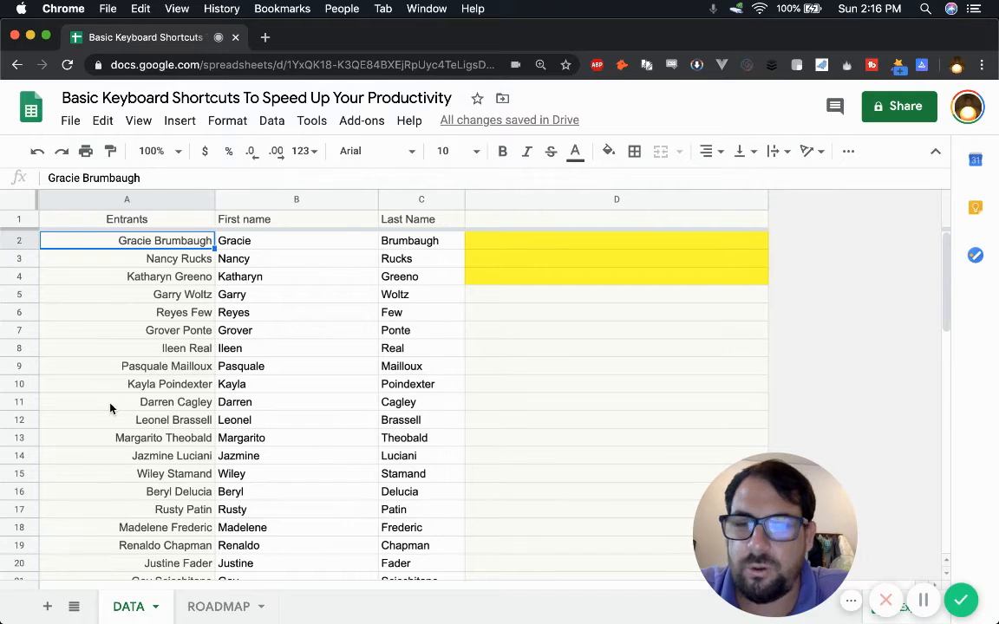
Jump back and forth between the Entrants header and the last entrant in A61, ending on A2
{"action": "key", "text": "super+Down"}
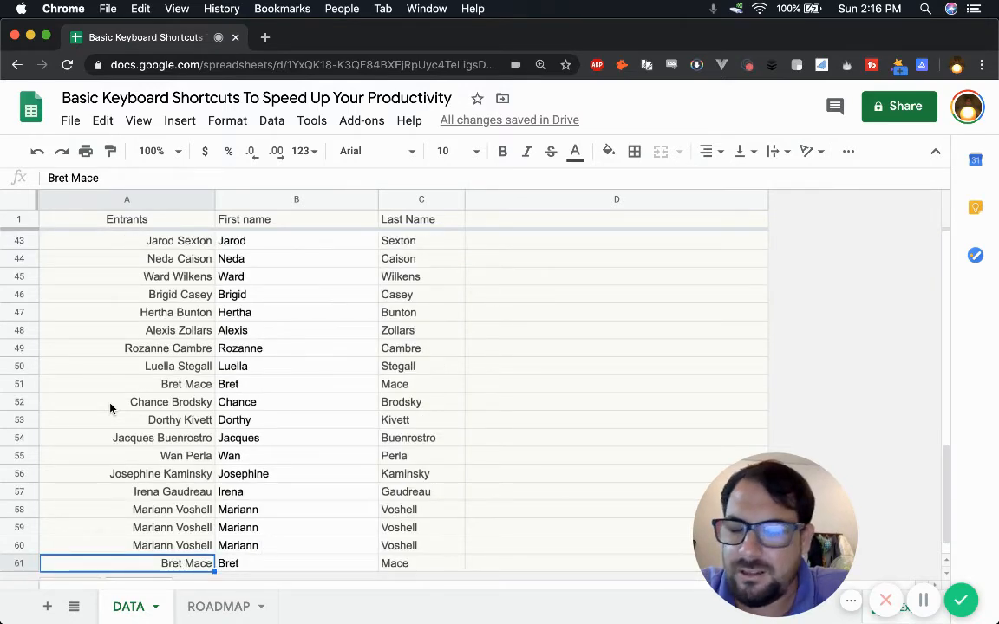
{"action": "key", "text": "super+Up"}
{"action": "key", "text": "super+Down"}
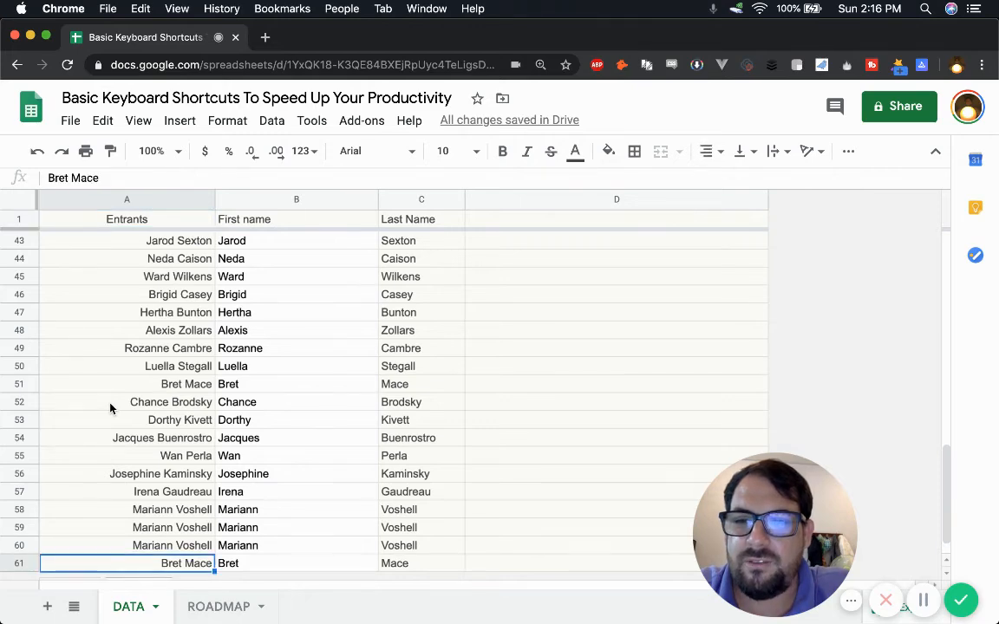
{"action": "key", "text": "super+Up"}
{"action": "key", "text": "Down"}
{"action": "key", "text": "Down"}
{"action": "key", "text": "super+Down"}
{"action": "key", "text": "super+Up"}
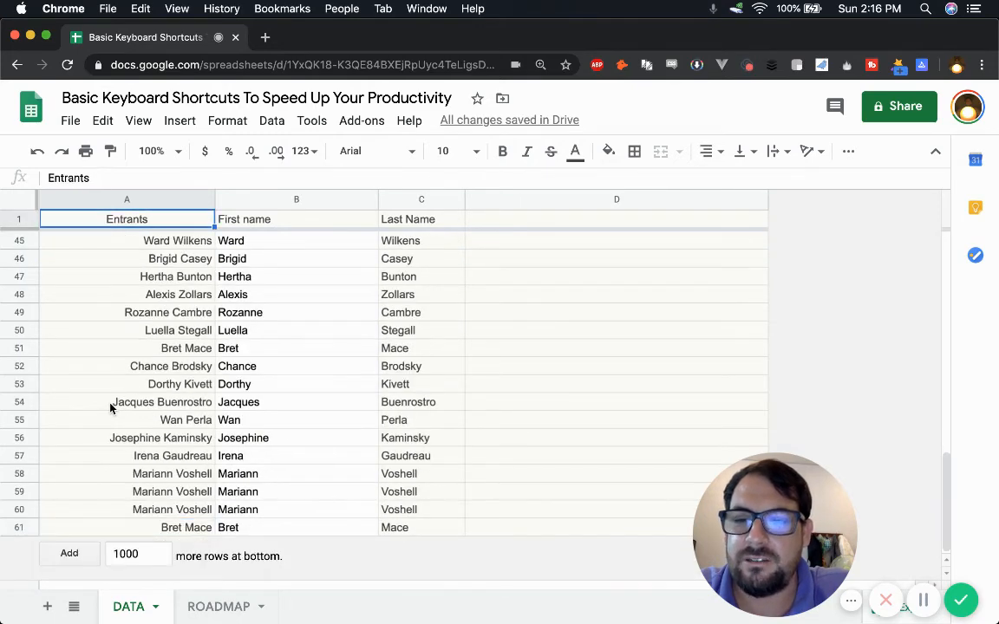
{"action": "key", "text": "super+Down"}
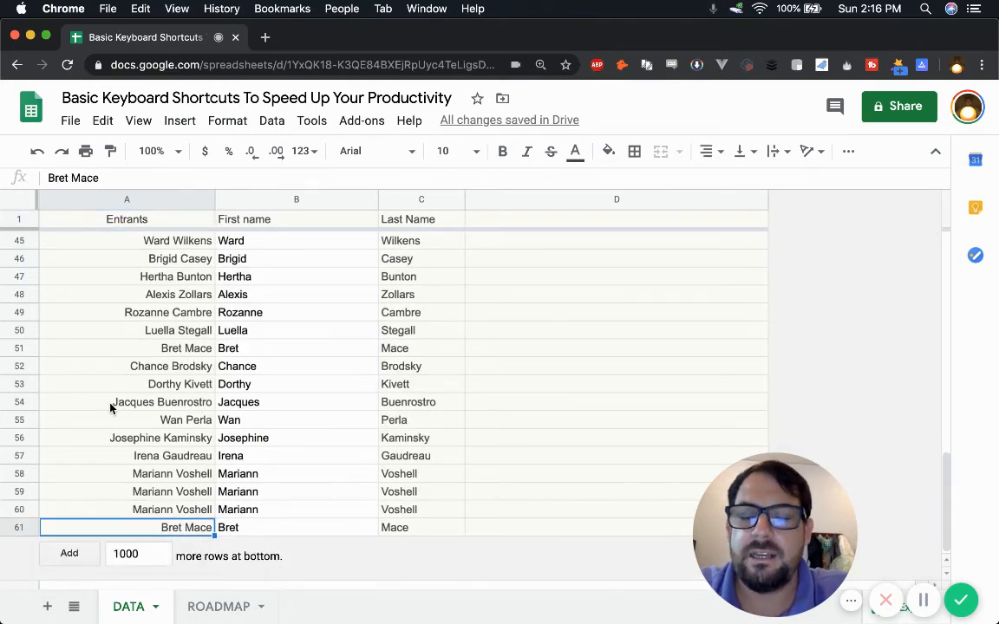
{"action": "key", "text": "super+Up"}
{"action": "key", "text": "Down"}
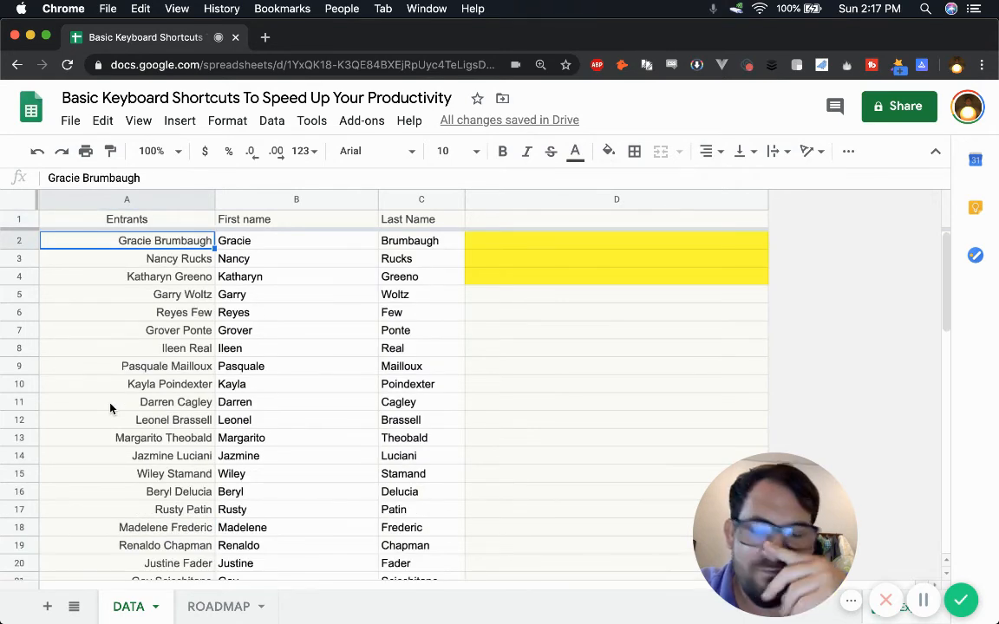
Jump from A2 to the last entrant, step up to A53 and jump back down to A61
{"action": "key", "text": "super+Down"}
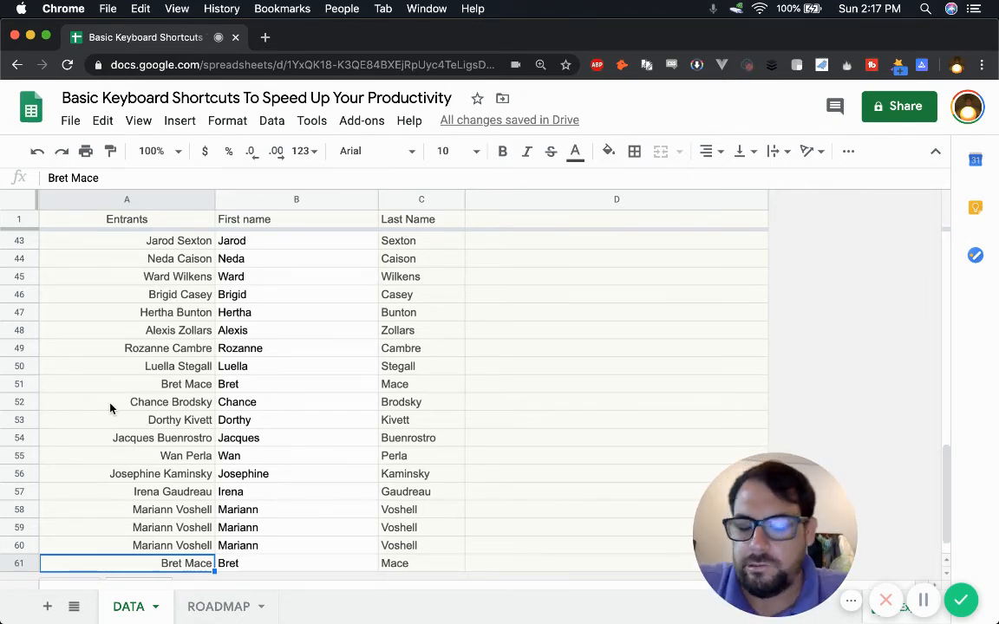
{"action": "key", "text": "Up"}
{"action": "key", "text": "Up"}
{"action": "key", "text": "Up"}
{"action": "key", "text": "Up"}
{"action": "key", "text": "Up"}
{"action": "key", "text": "Up"}
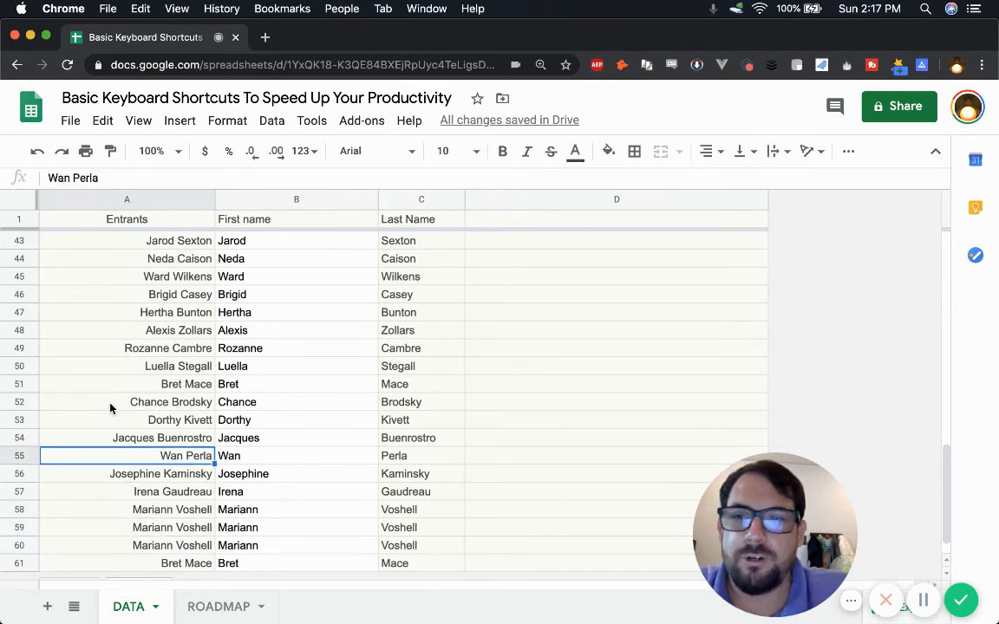
{"action": "key", "text": "Up"}
{"action": "key", "text": "Up"}
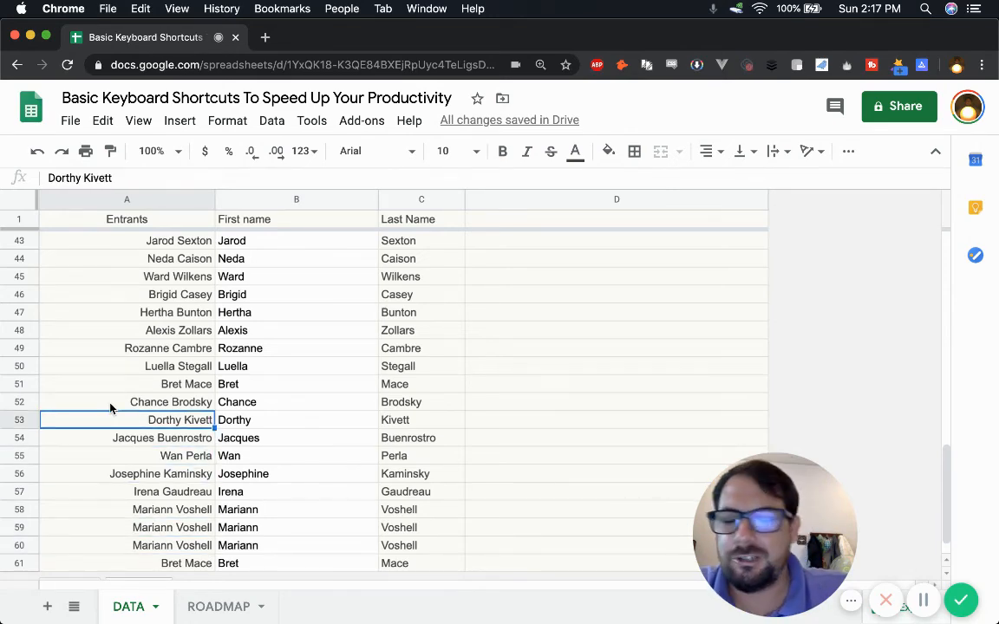
{"action": "key", "text": "super+Down"}
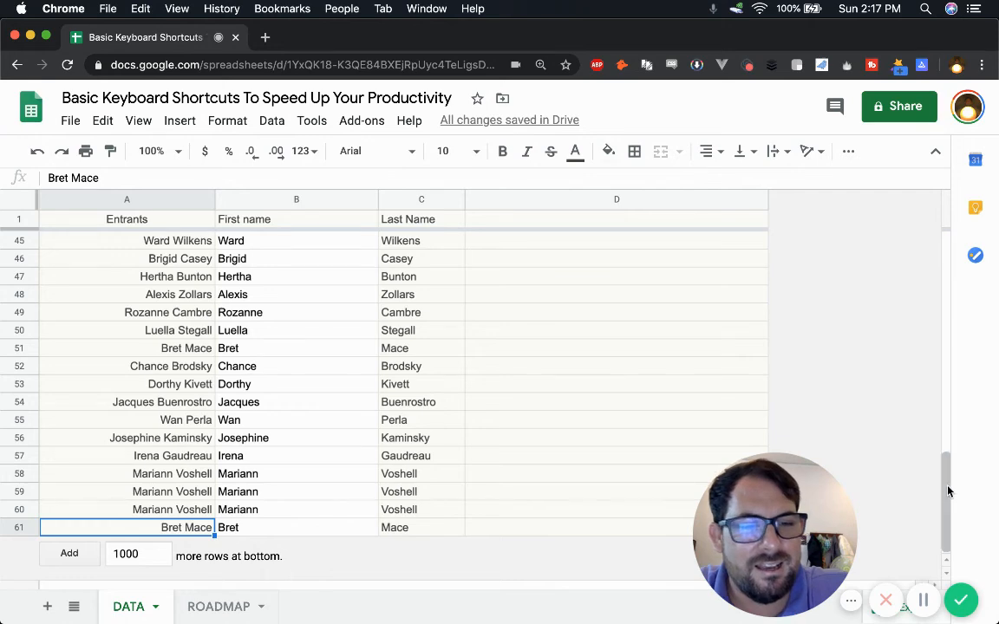
Switch to the ROADMAP sheet and tick the Go to End item as done
{"action": "left_click_drag", "start_coordinate": [953, 490], "coordinate": [950, 273]}
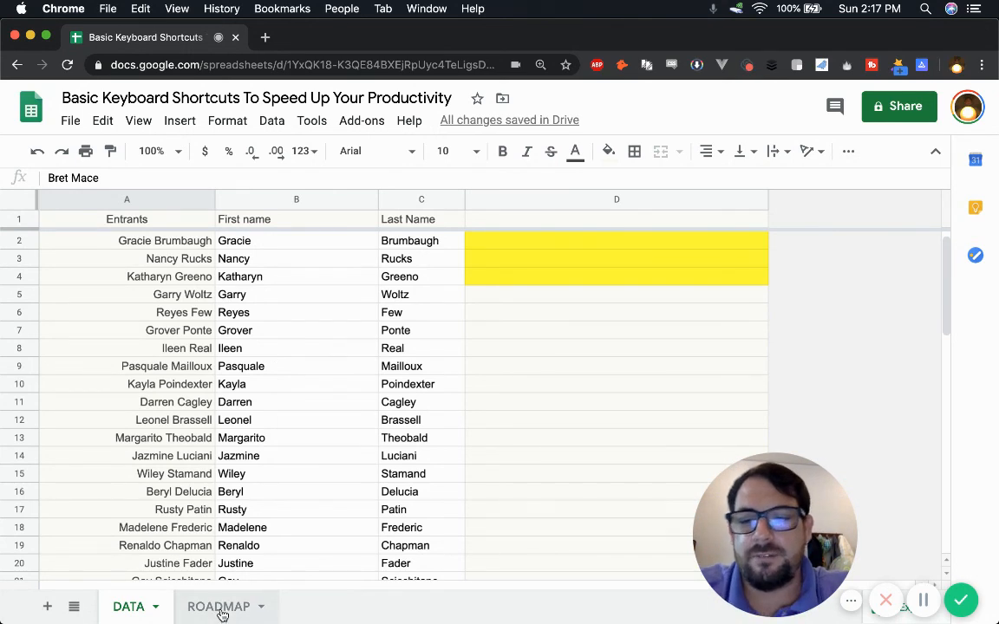
{"action": "left_click", "coordinate": [249, 608]}
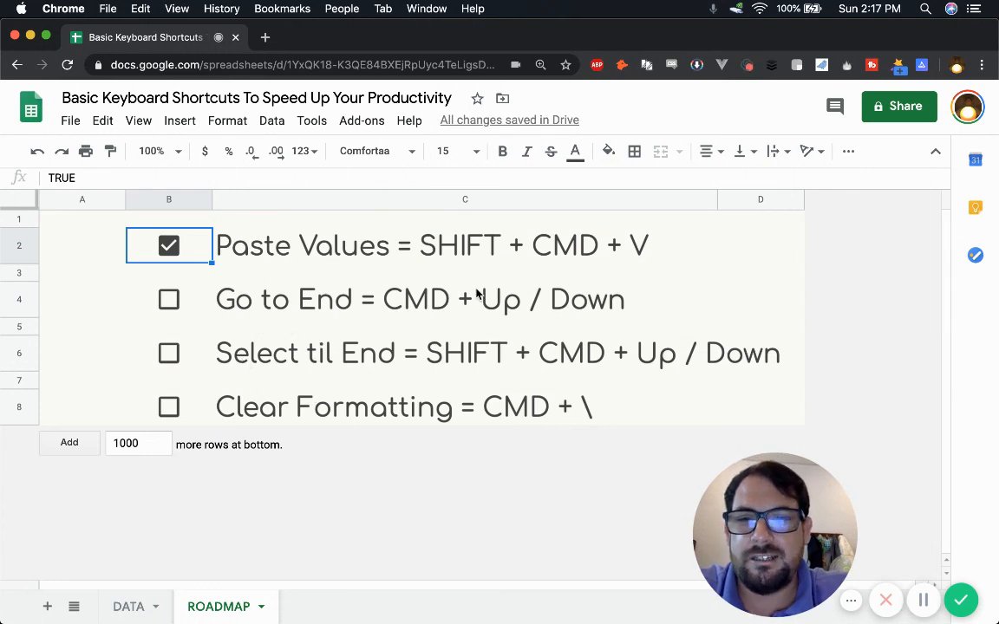
{"action": "left_click", "coordinate": [465, 355]}
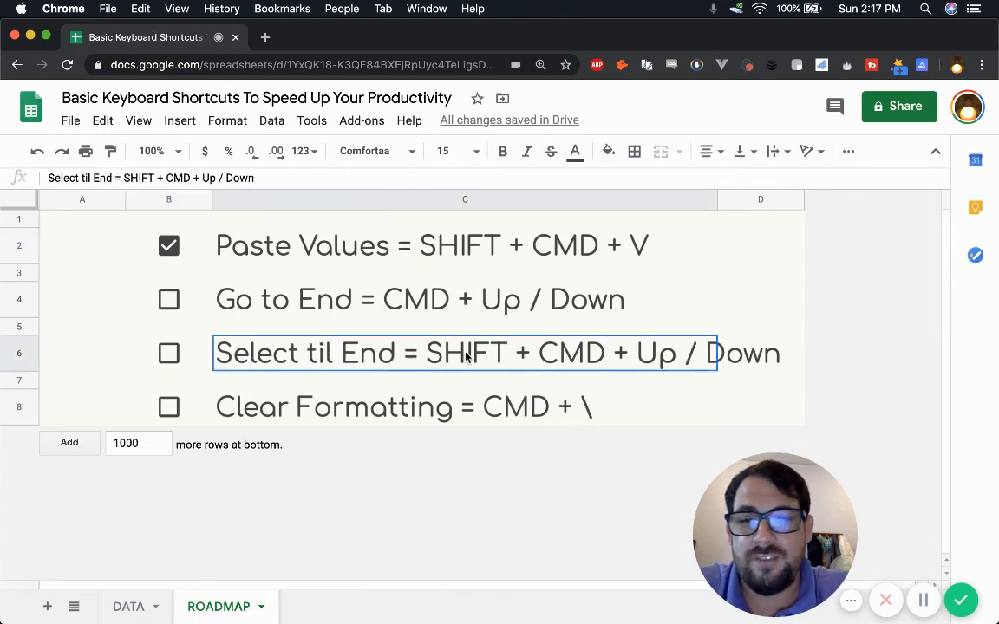
{"action": "left_click", "coordinate": [306, 417]}
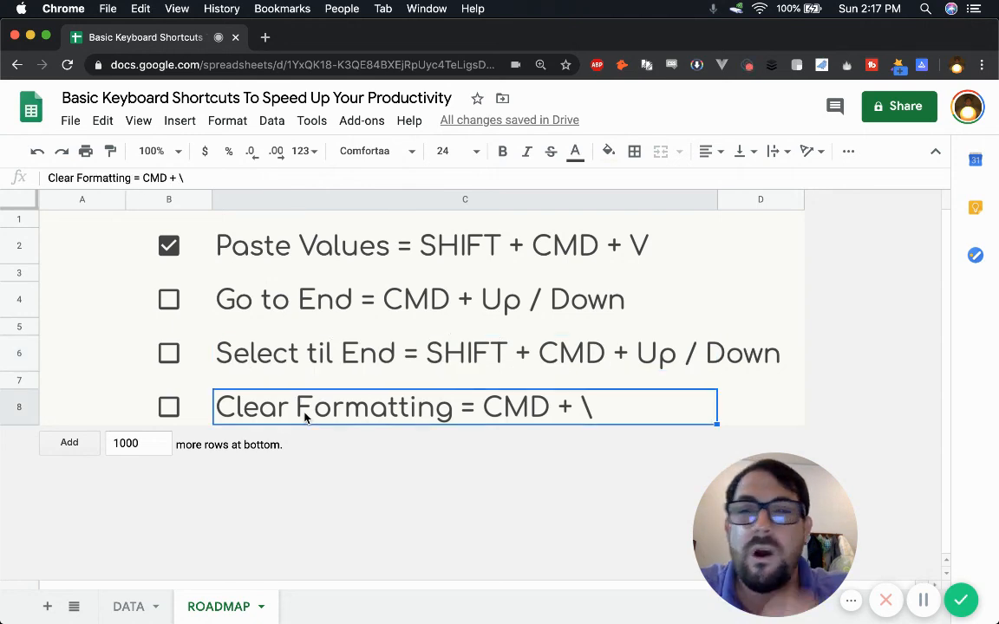
{"action": "left_click", "coordinate": [170, 297]}
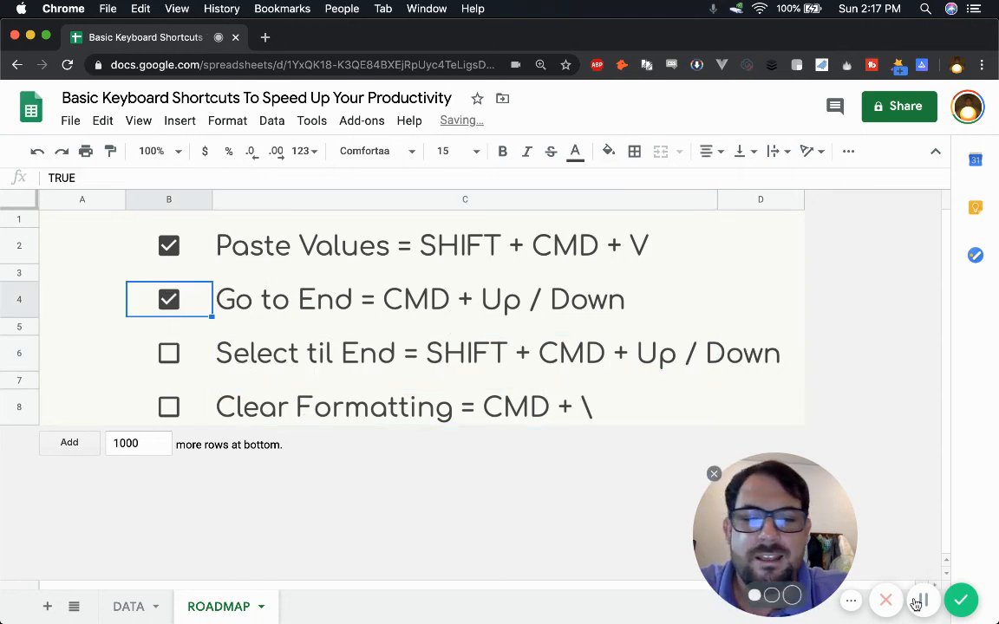